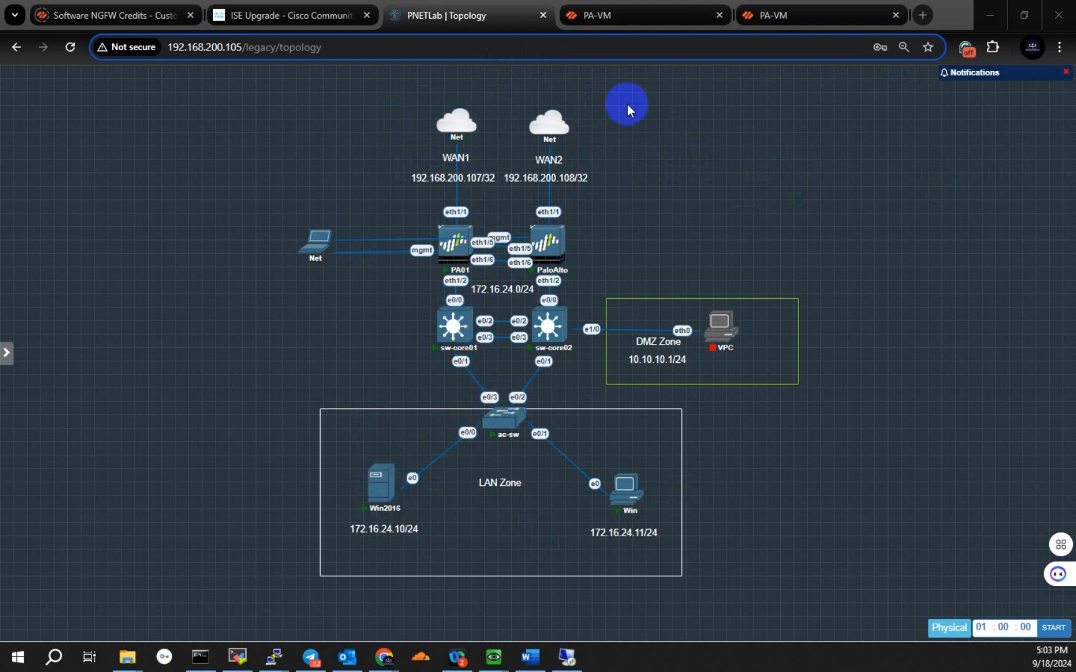
Step: Switch from the topology to the PA-VM firewall at 192.168.200.30 and open its NAT policy rules
left_click(598, 15)
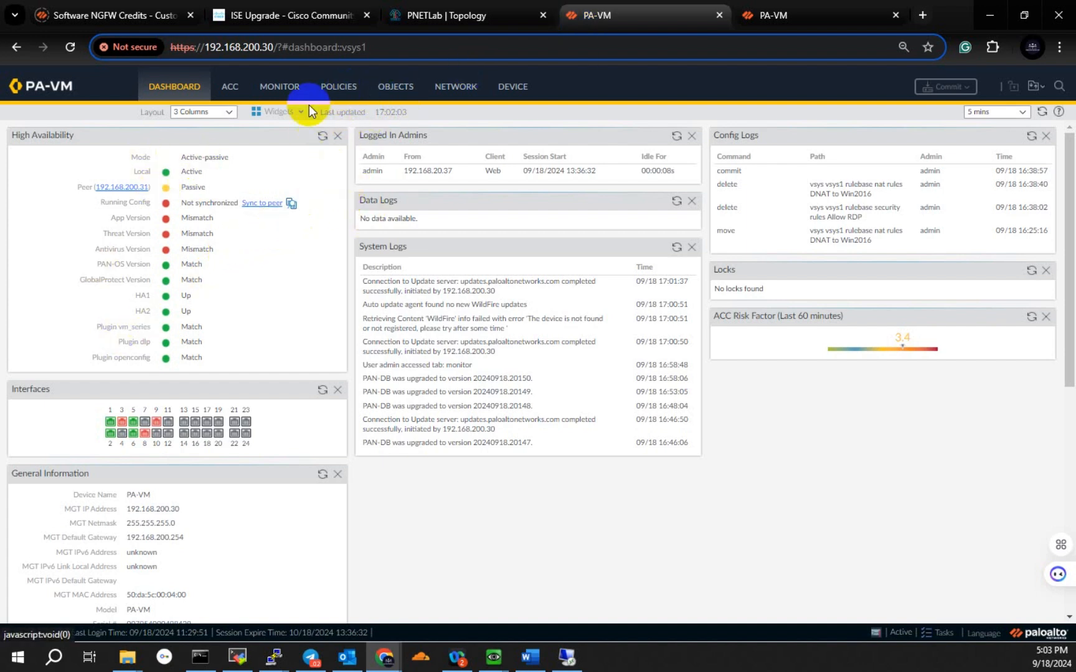
mouse_move(220, 230)
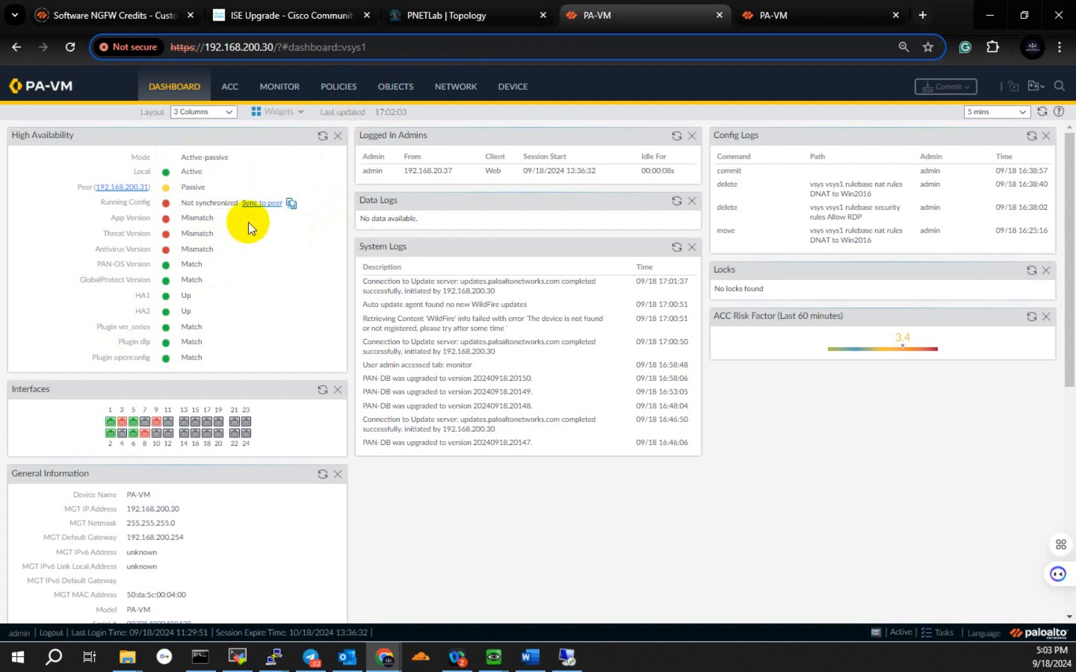
left_click(340, 89)
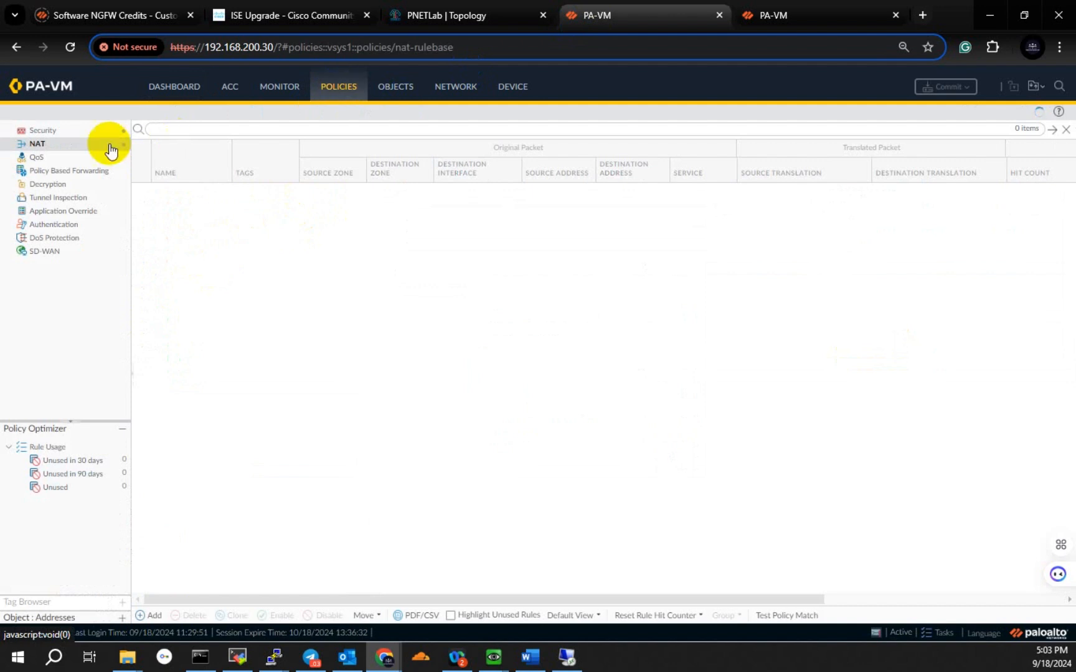
left_click(43, 132)
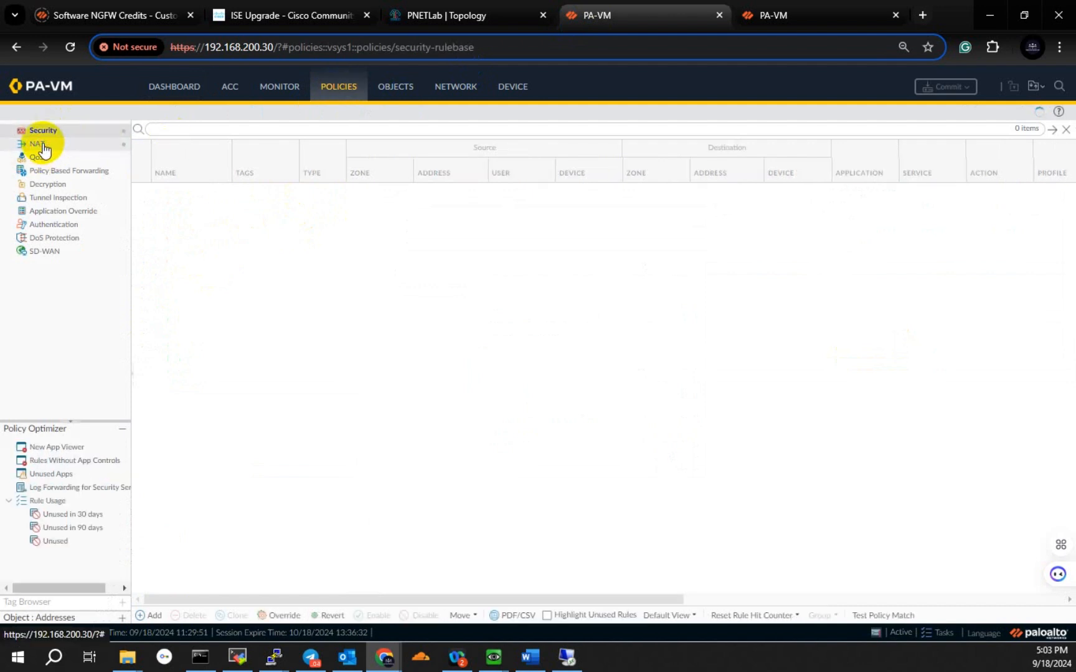
left_click(42, 145)
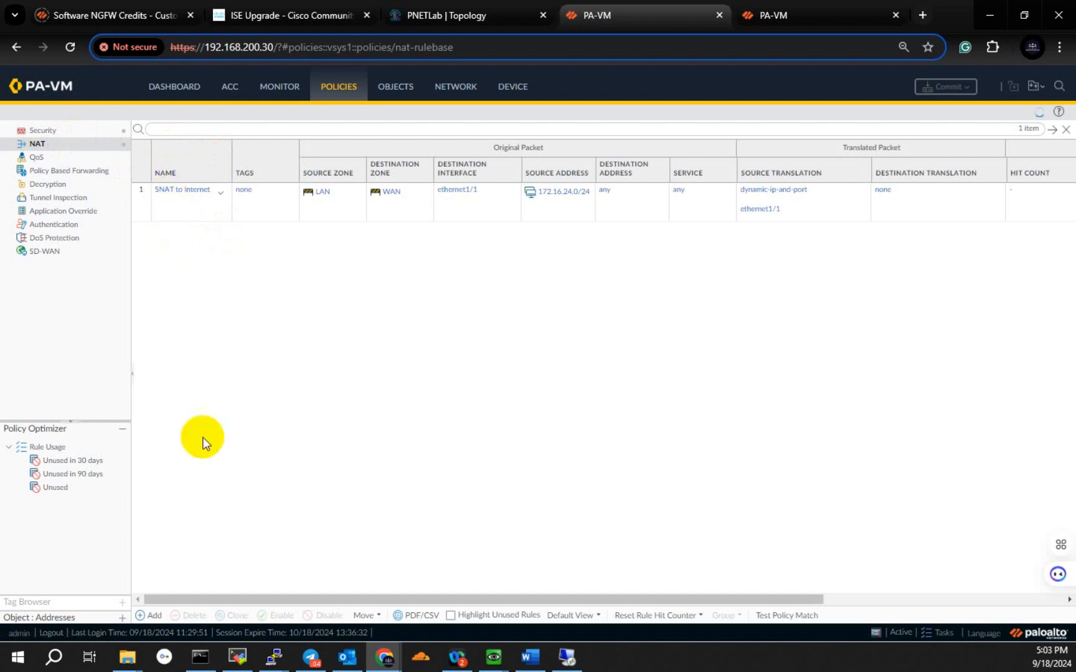
Step: Add a NAT policy rule named "DNAT to Win2016"
left_click(155, 617)
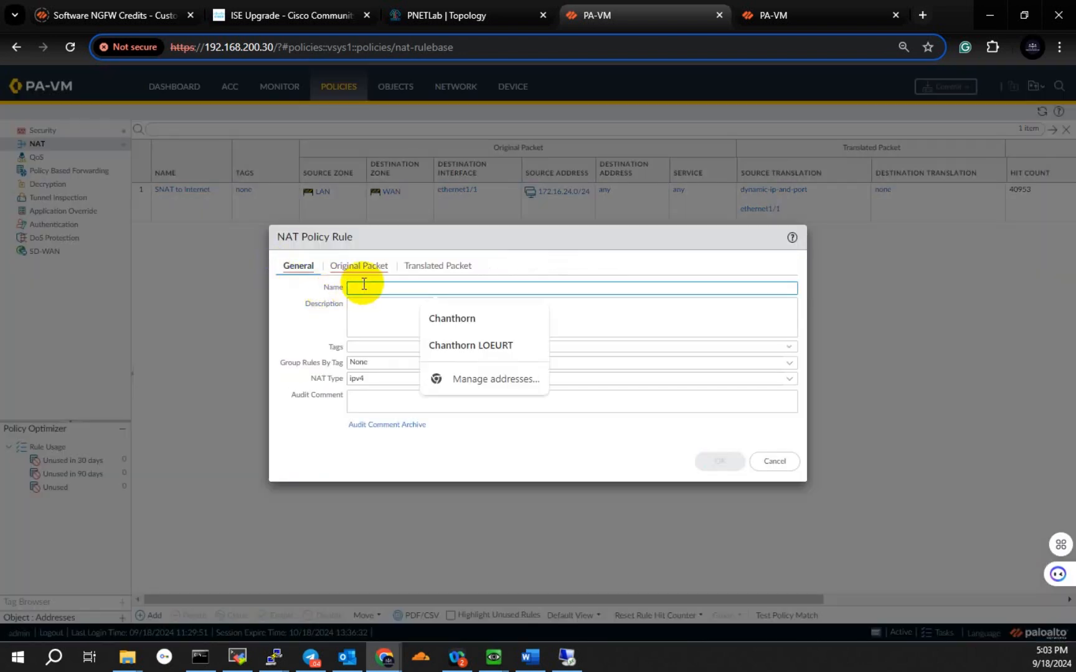
left_click(354, 318)
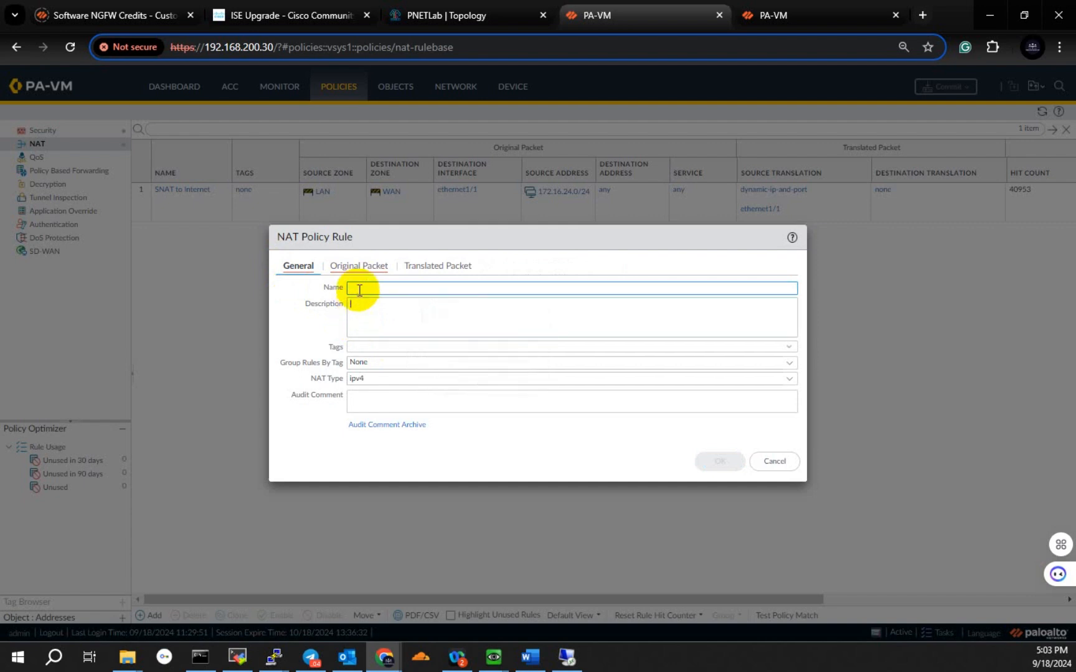
left_click(359, 290)
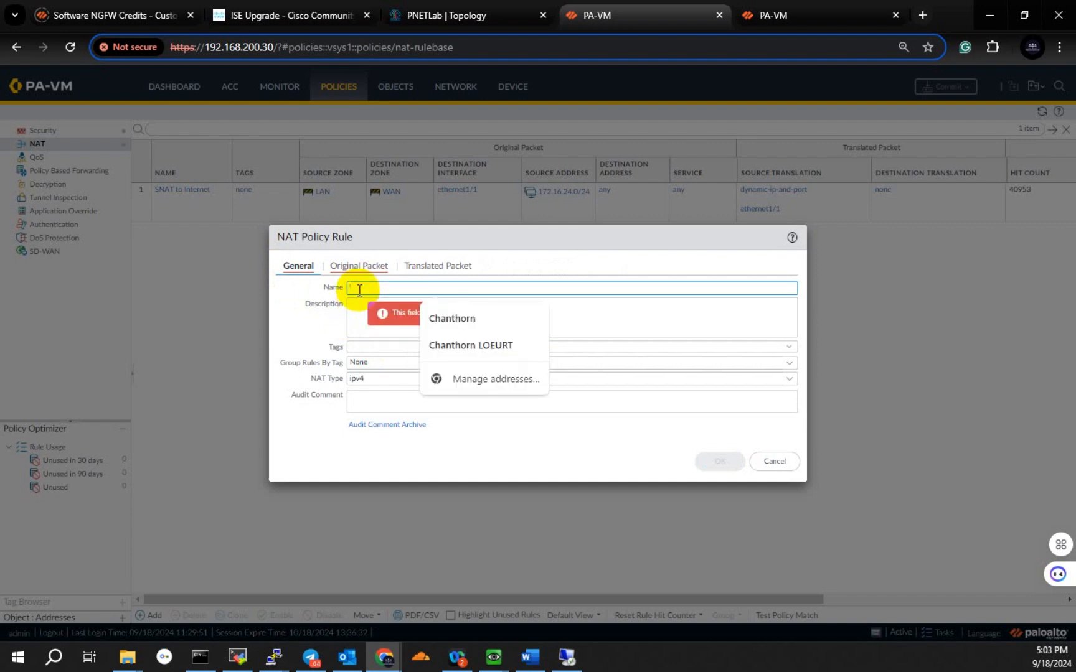
type("DNAT")
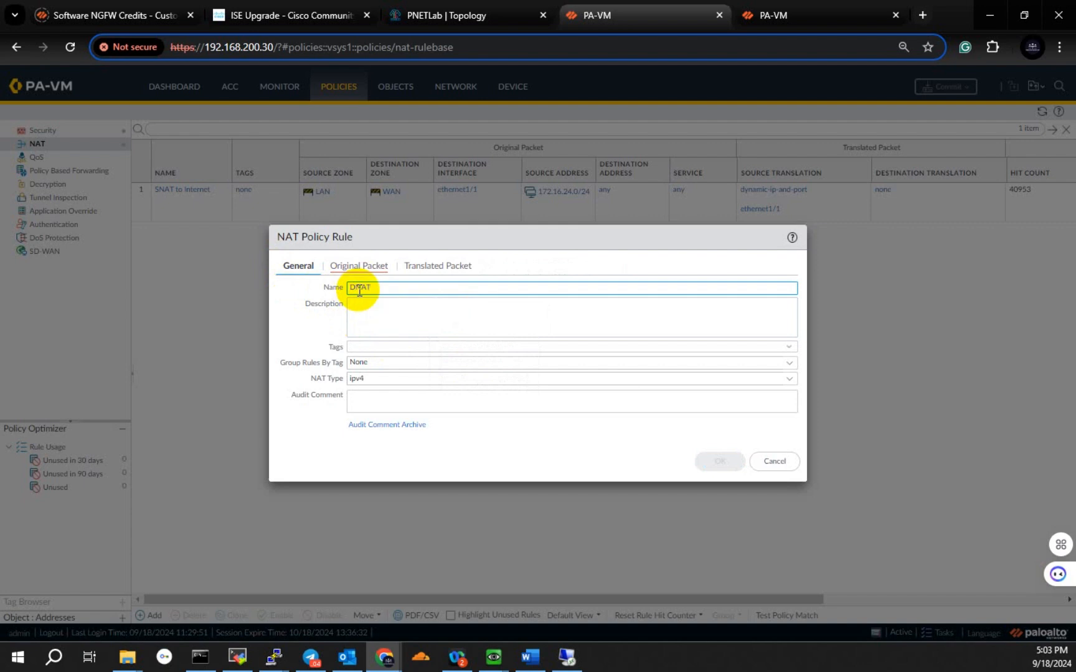
type(" to Win2016")
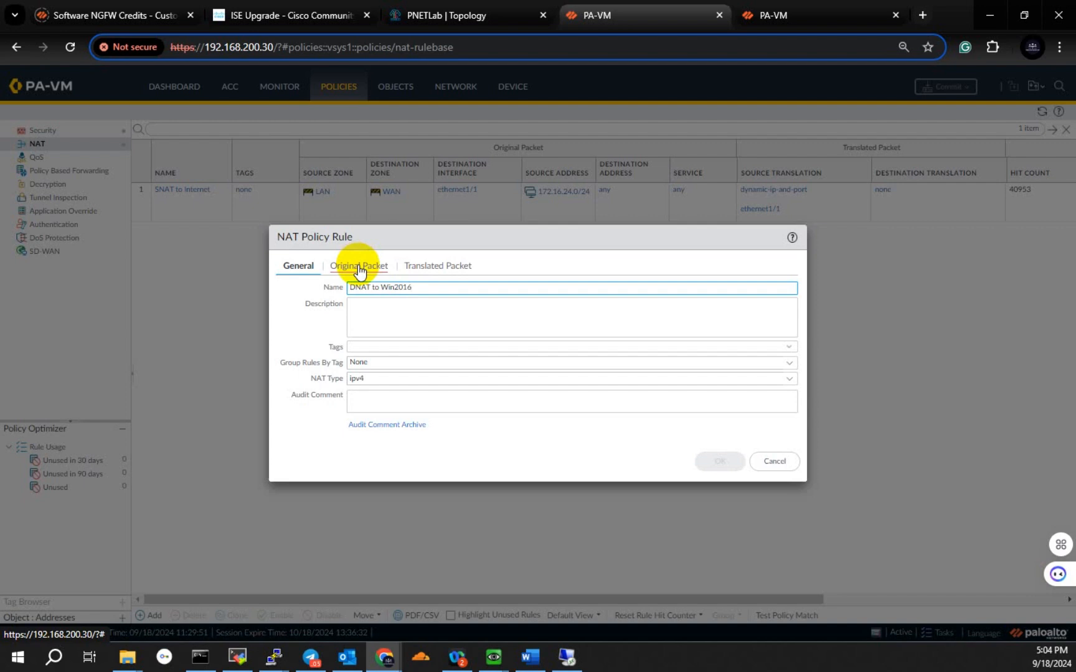
Step: Set both the source zone and the destination zone of the rule's original packet to WAN
left_click(358, 266)
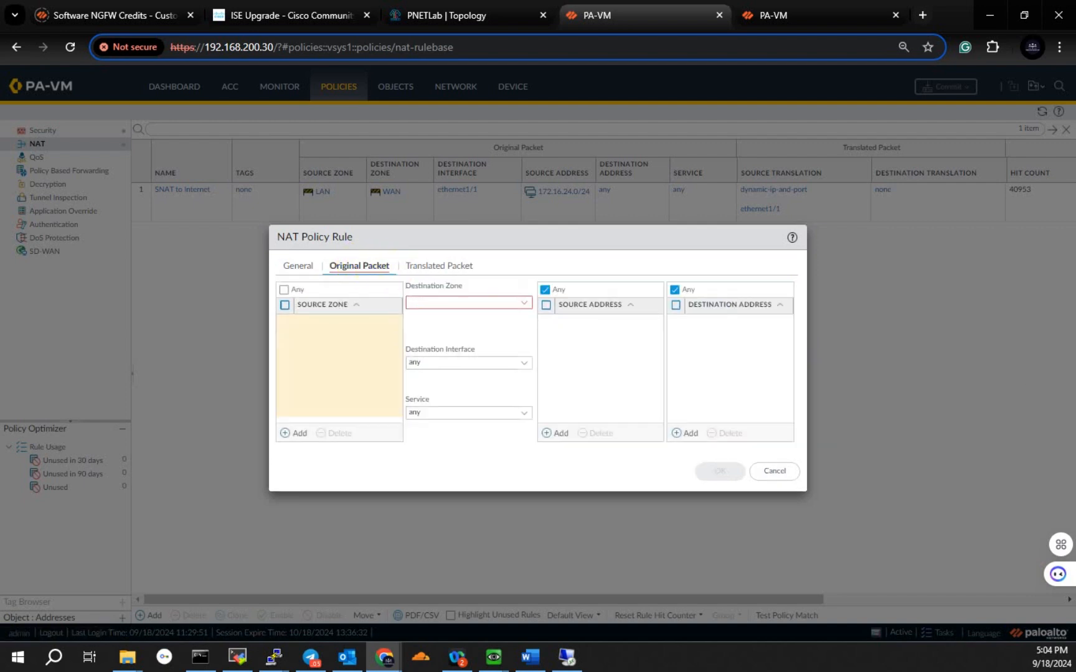
left_click(307, 362)
left_click(299, 434)
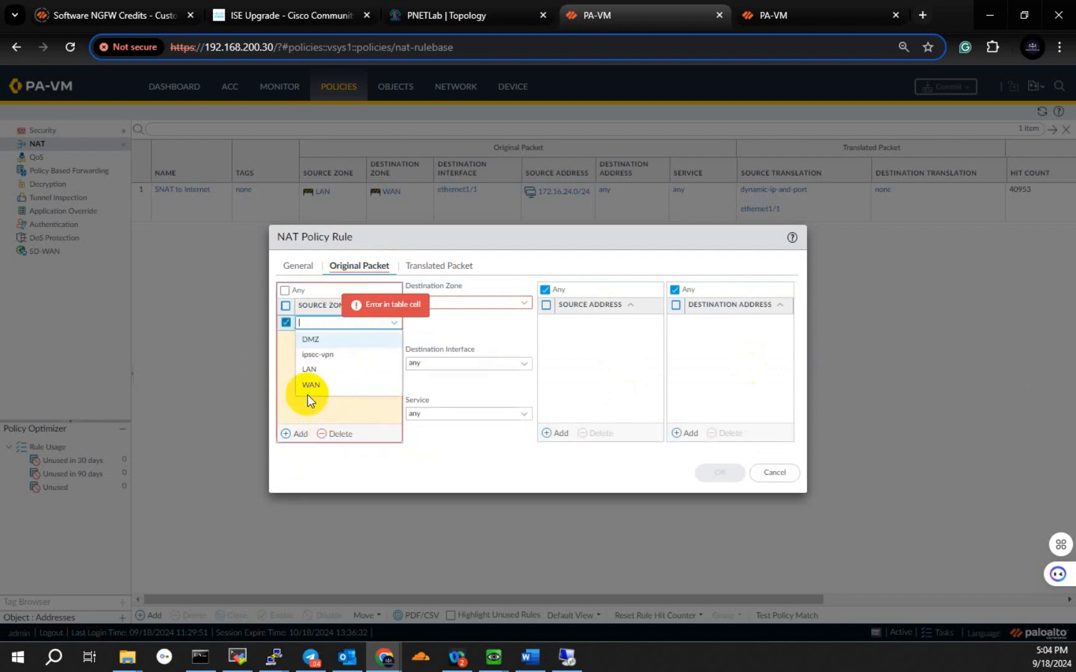
left_click(319, 383)
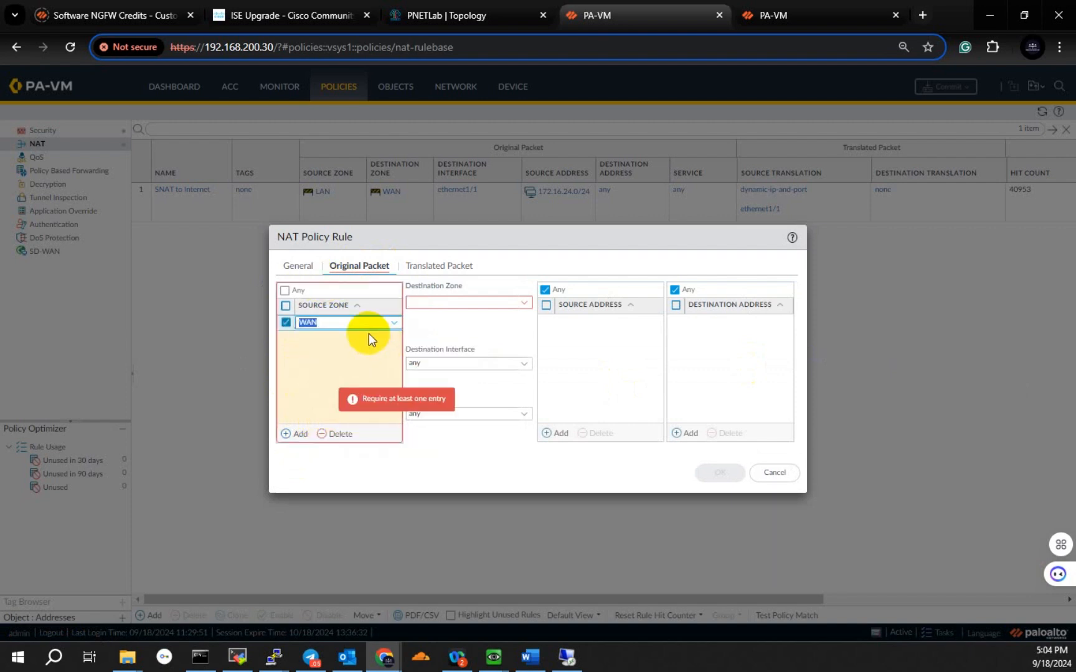
left_click(314, 380)
left_click(476, 299)
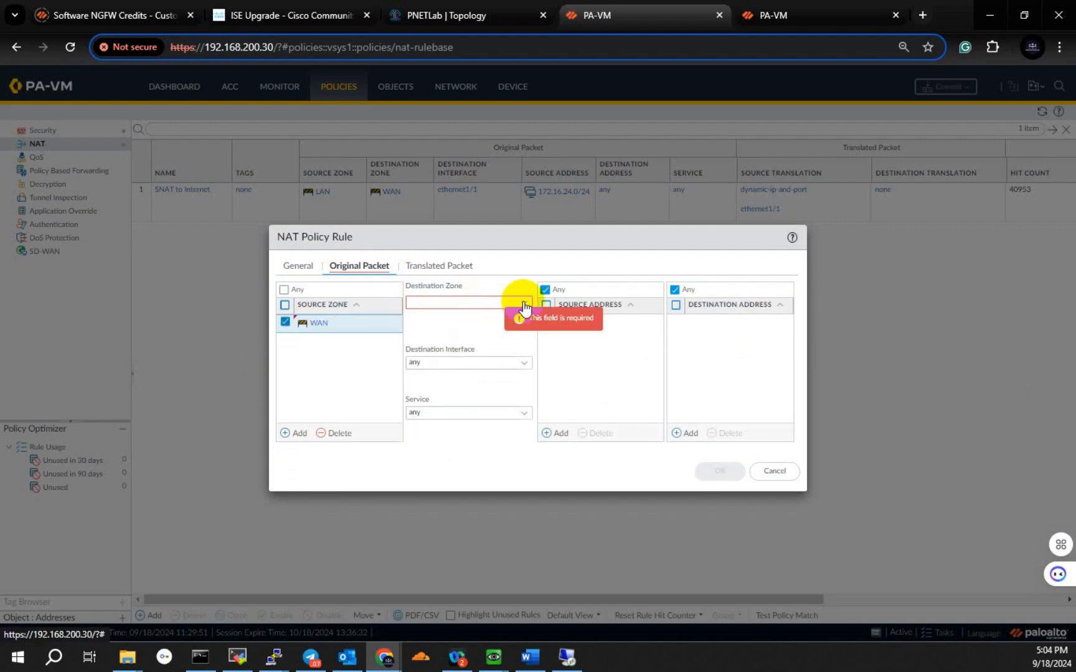
left_click(525, 304)
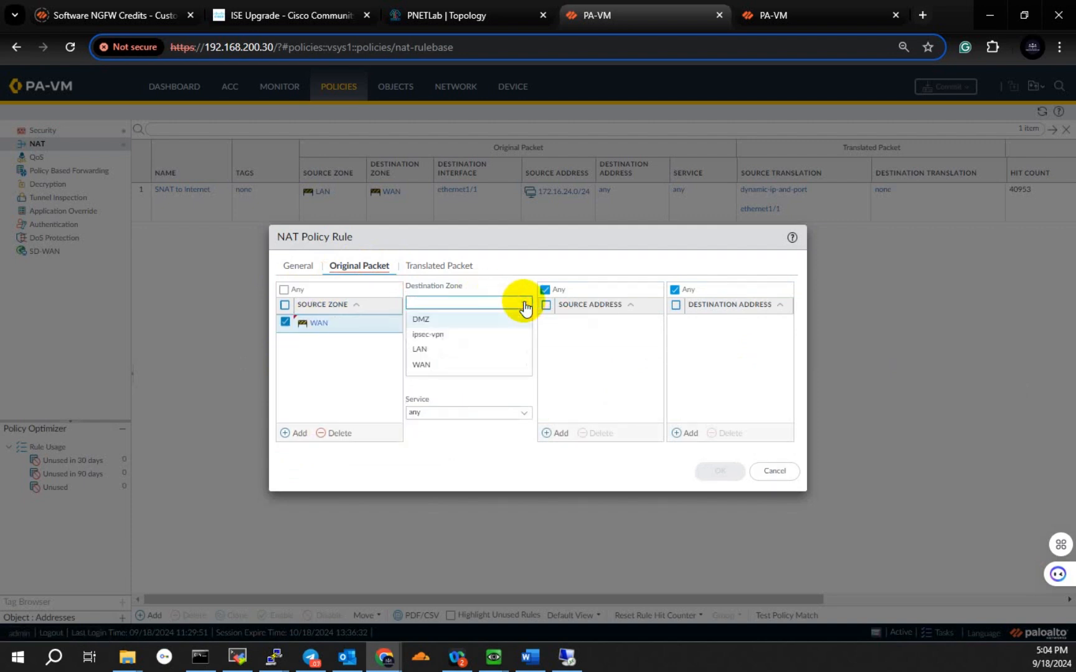
left_click(422, 367)
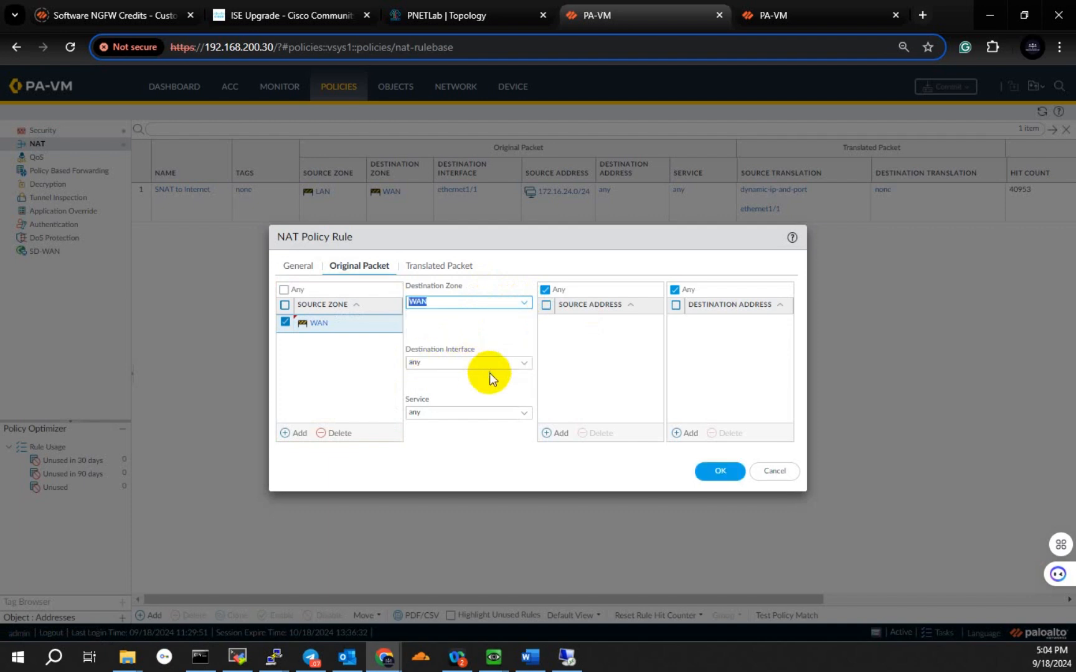
Step: Set the original packet's destination interface to ethernet1/1, checking the WAN1 link in the PNETLab topology, and leave the service at any
left_click(523, 363)
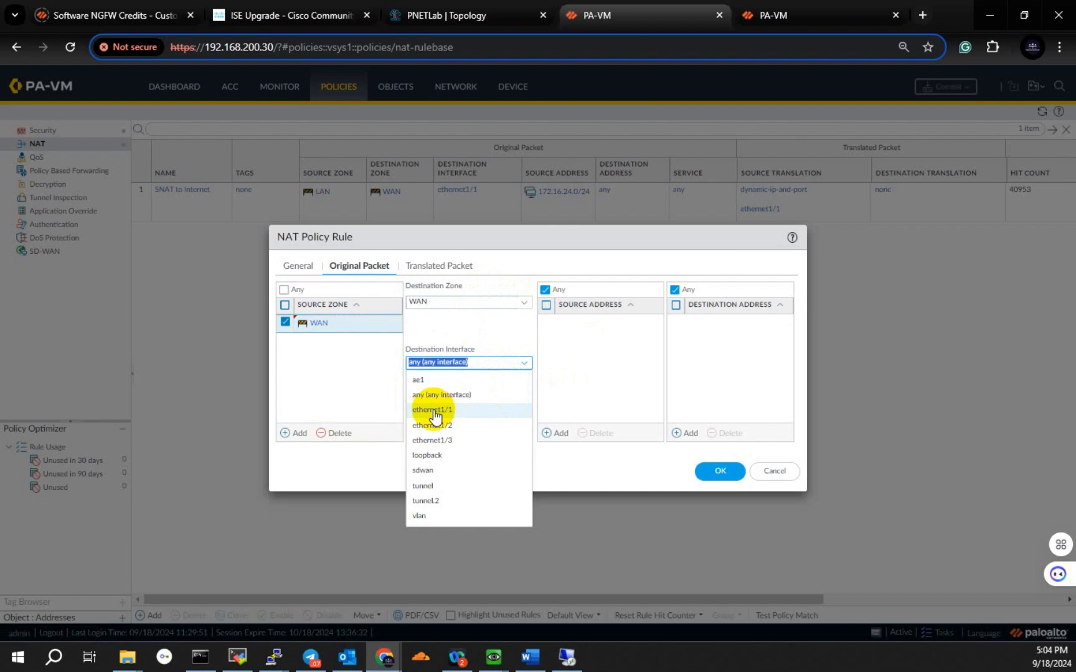
left_click(455, 17)
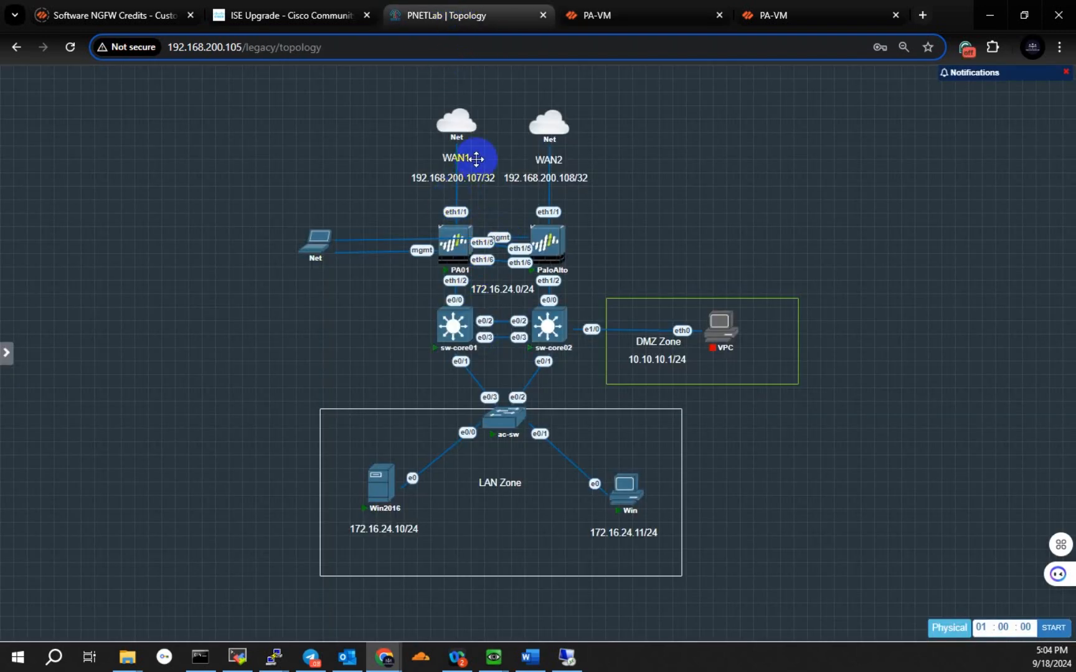
left_click(592, 9)
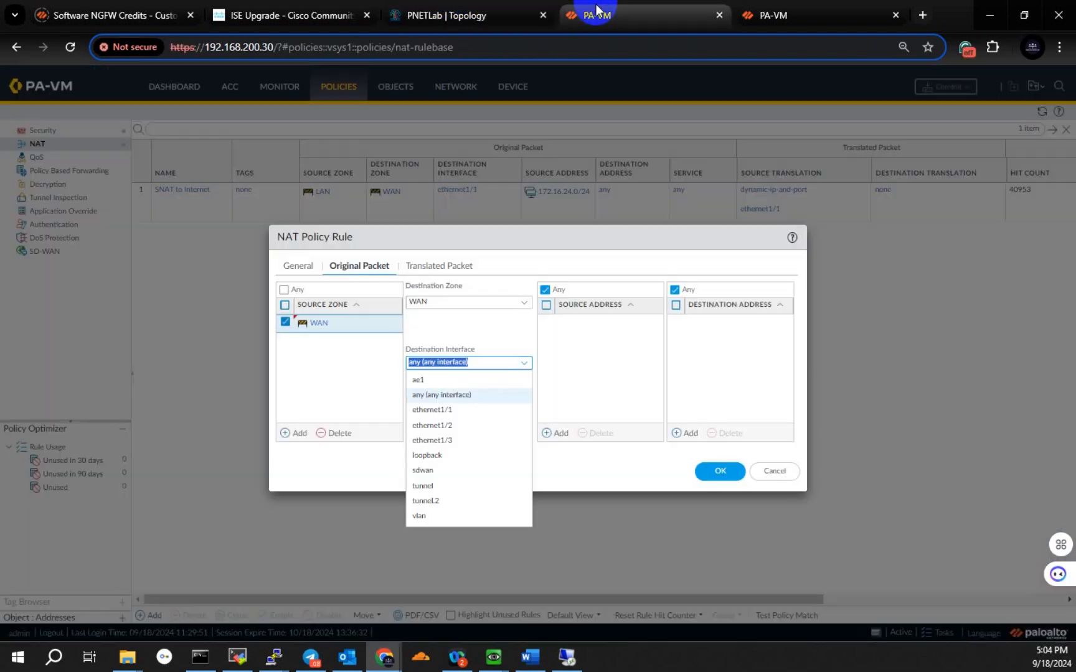
left_click(439, 411)
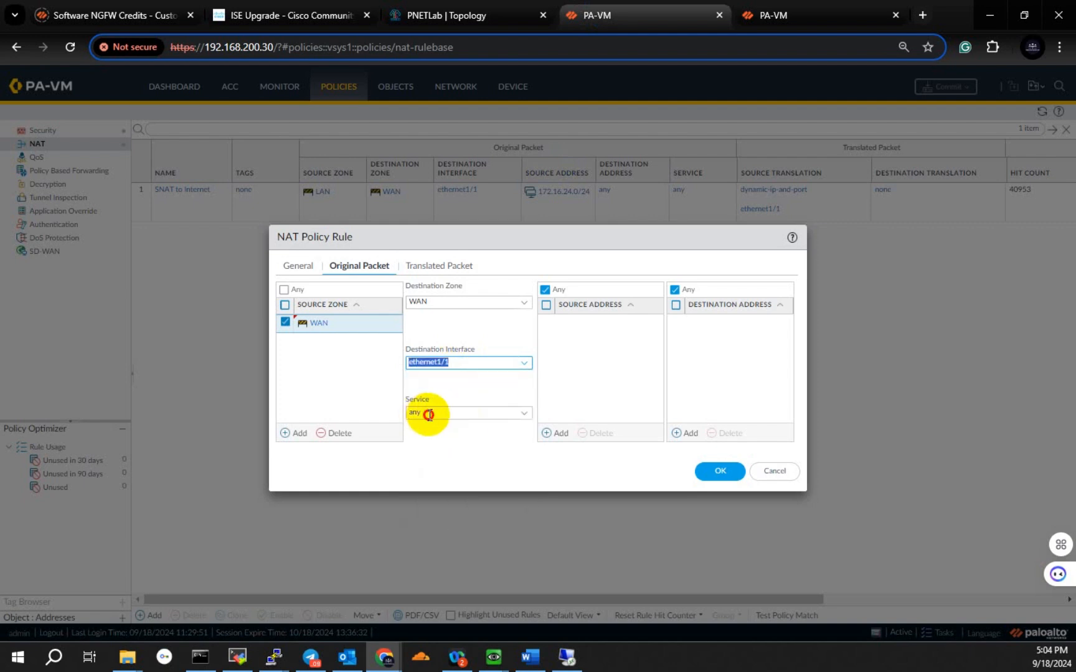
left_click_drag(427, 413, 403, 411)
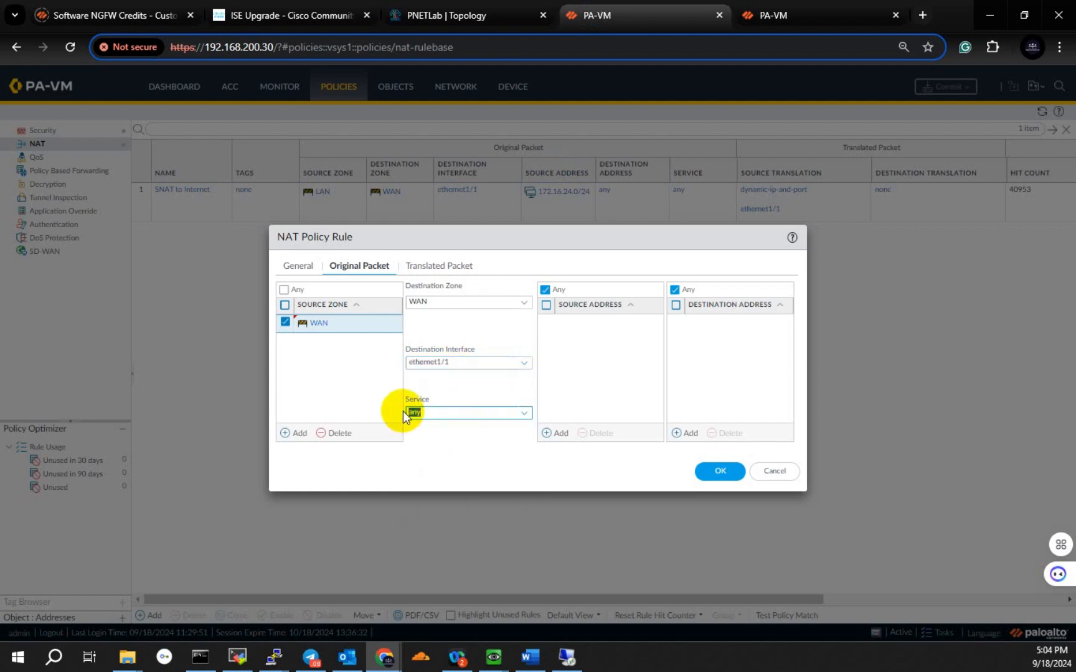
Step: Set the destination address translation to Static IP with 172.16.24.10, the Win2016 address in the topology, as the translated address
left_click(446, 267)
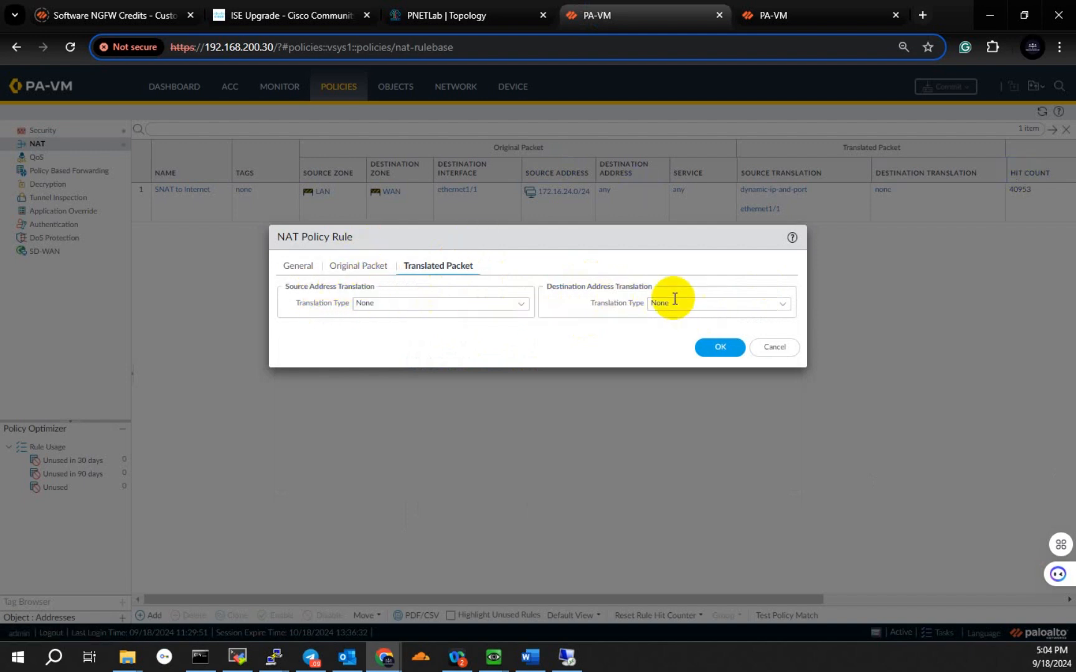
left_click(783, 305)
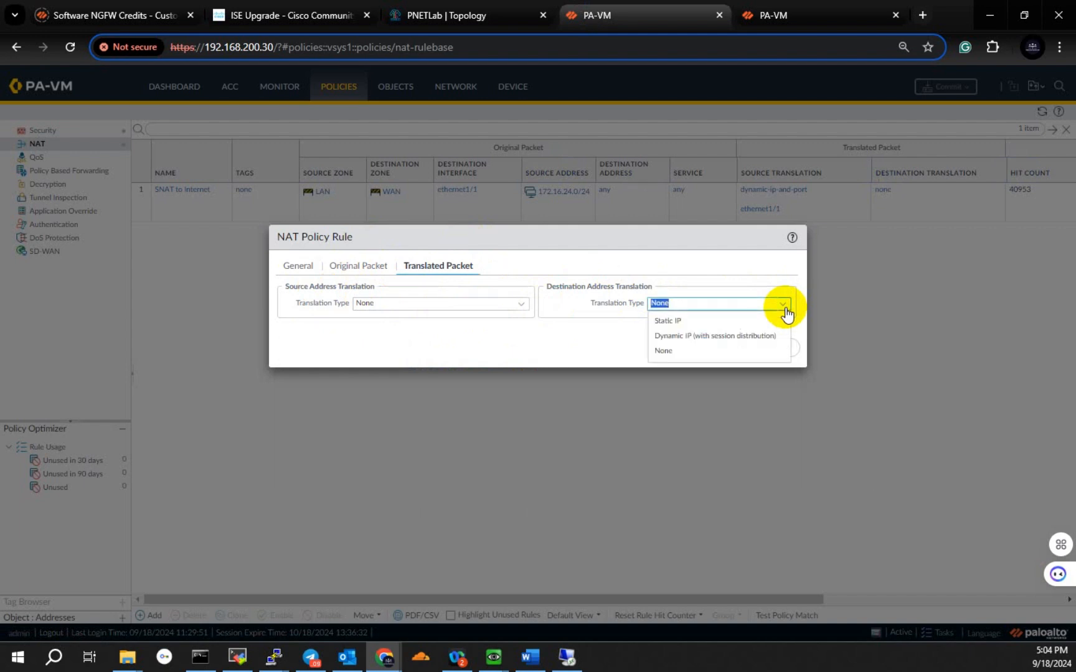
left_click(670, 321)
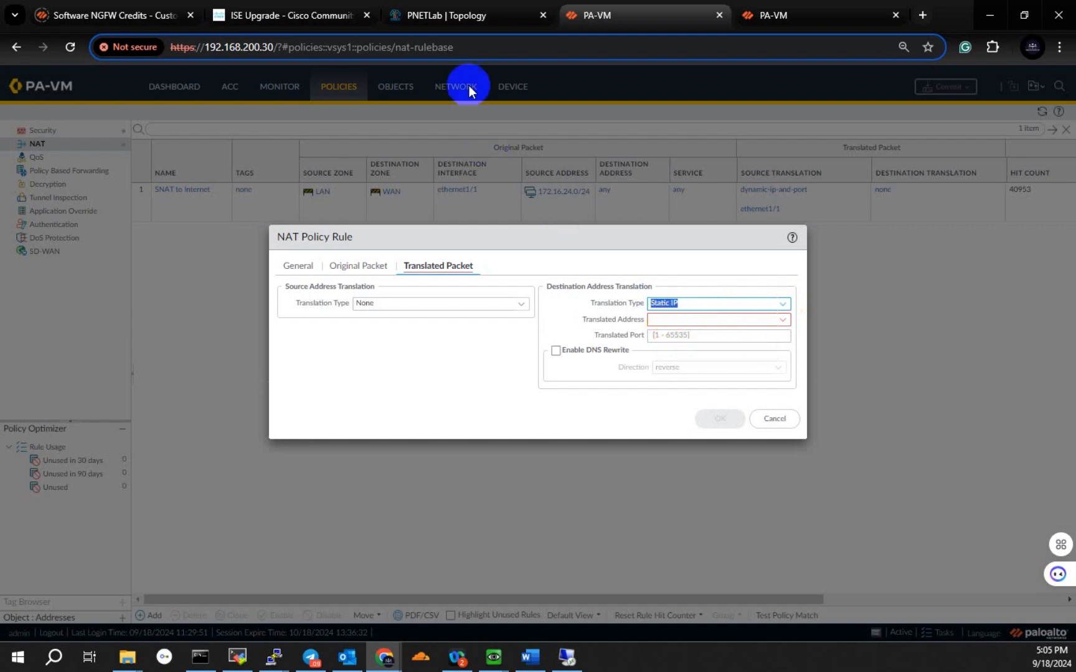
left_click(410, 13)
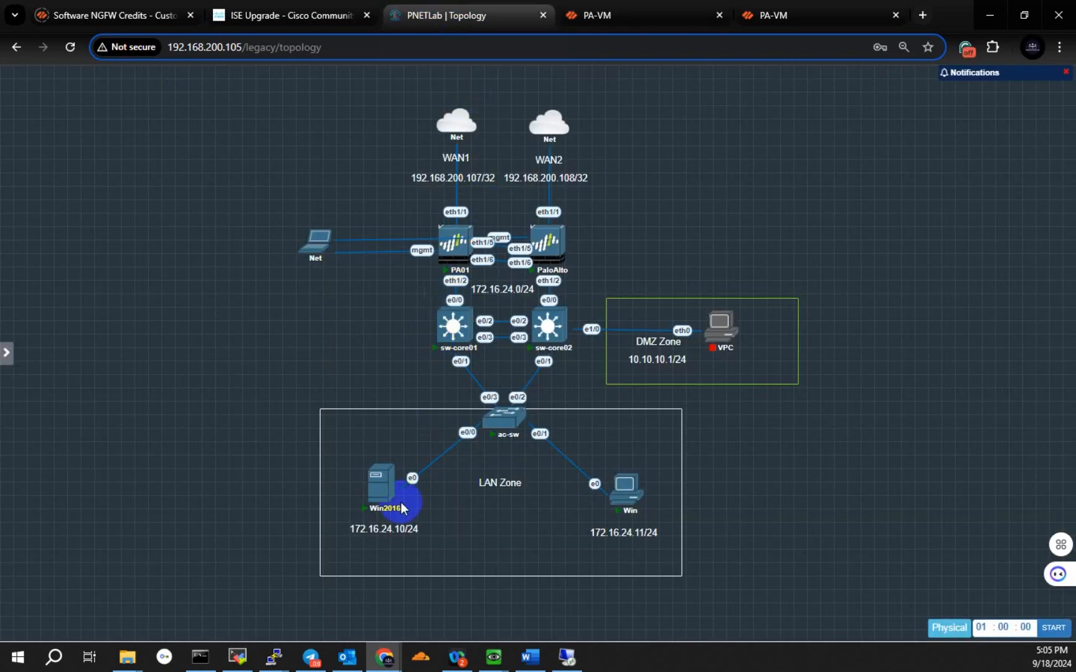
left_click(614, 17)
left_click(688, 320)
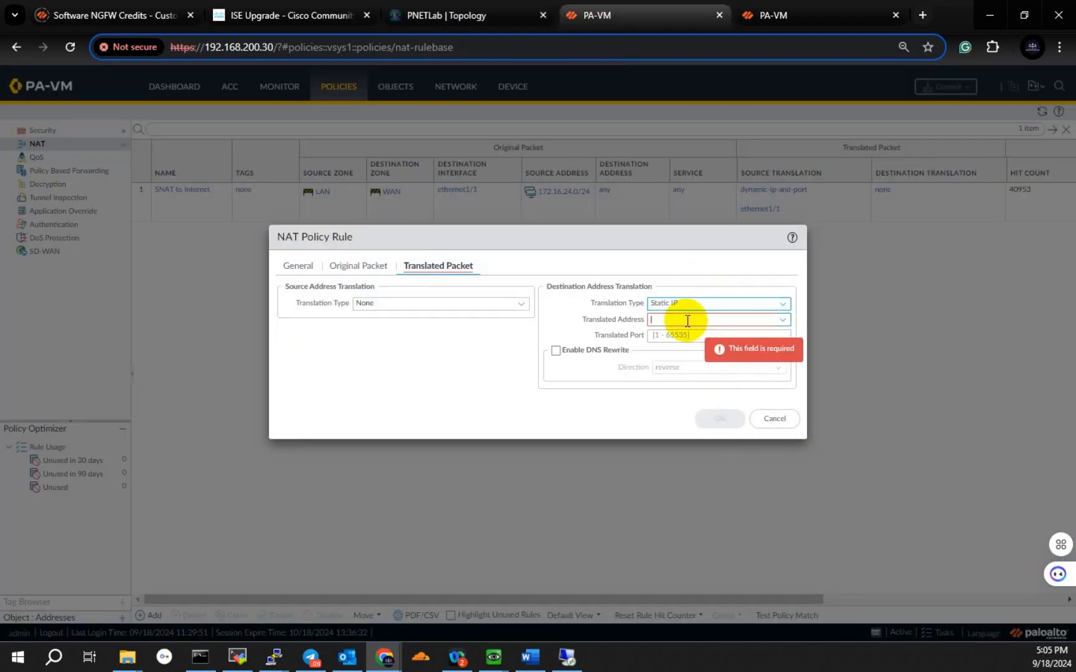
type("172")
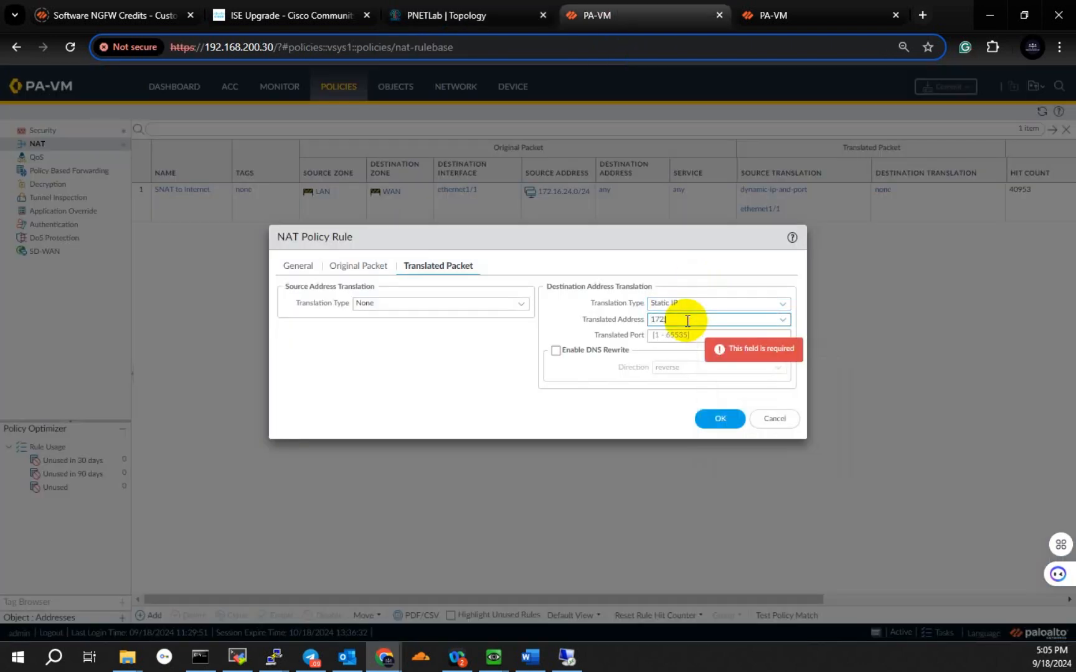
type(".16.24.")
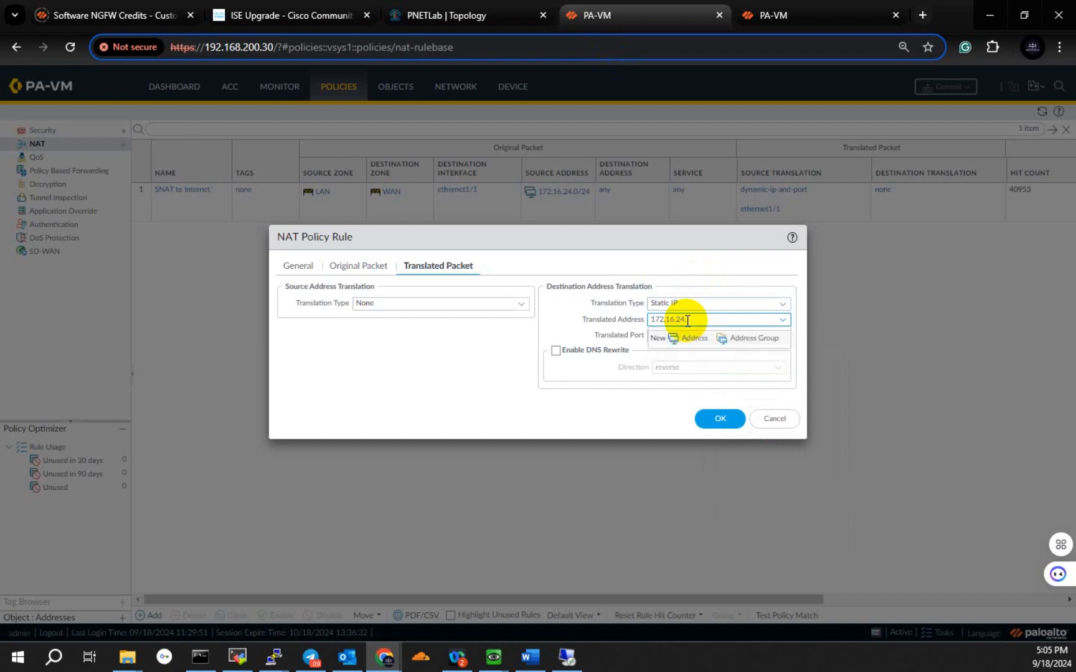
type("10")
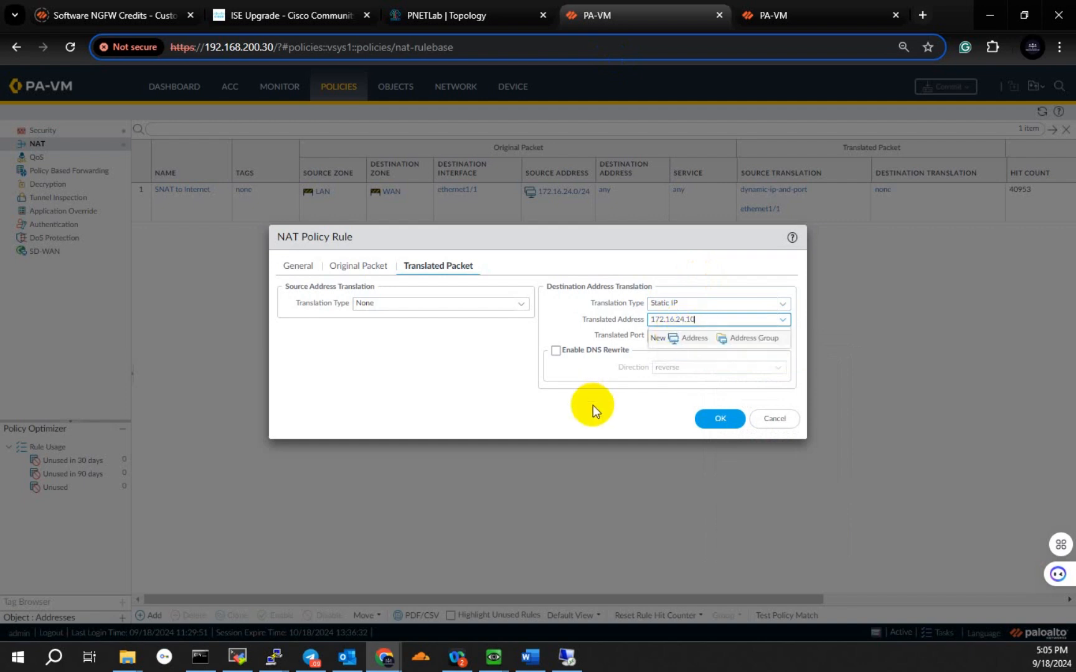
Step: Set the translated port to 3389 and save the NAT rule
left_click(670, 337)
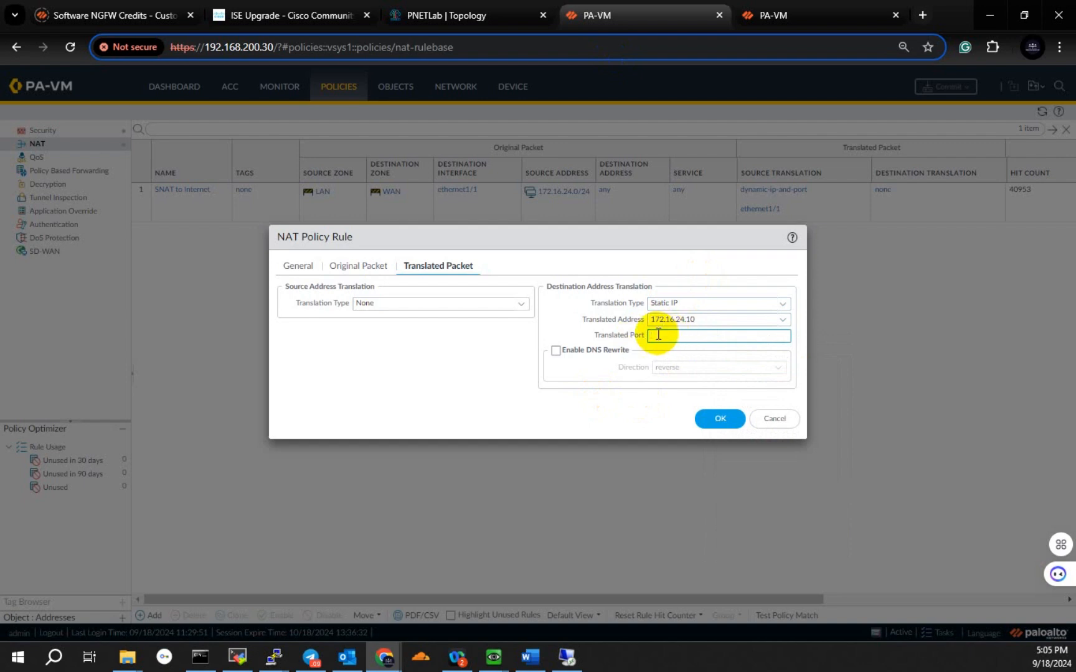
type("3389")
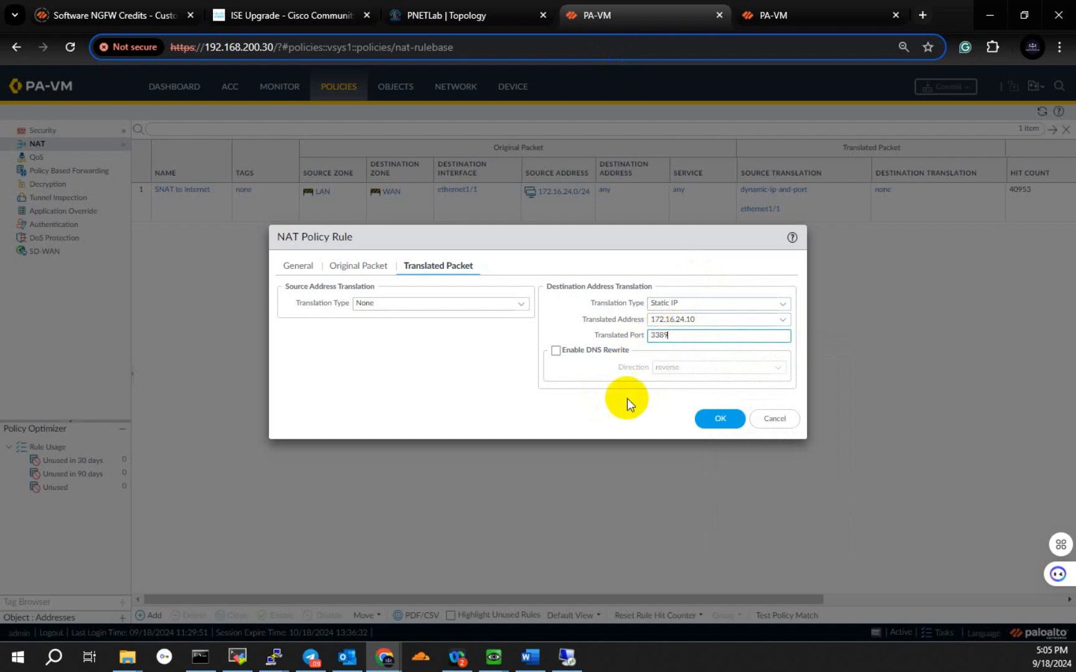
left_click_drag(680, 334, 630, 336)
left_click(720, 425)
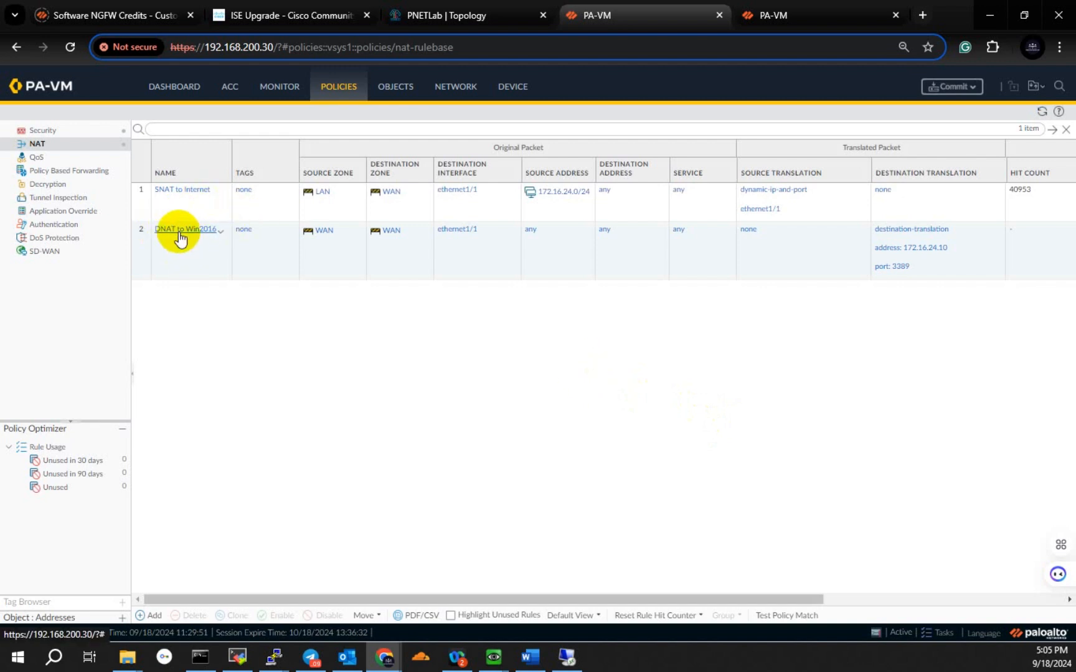
Step: Create a new security policy rule named Allow Remote Desktop
left_click(42, 132)
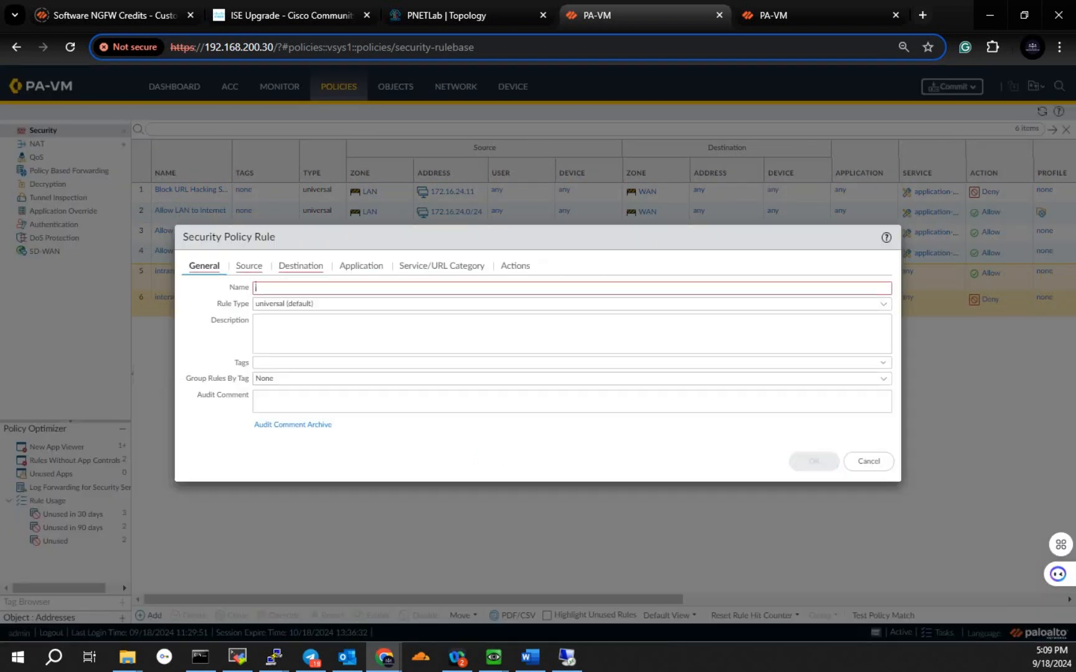
left_click(295, 293)
type("Allow Remote D")
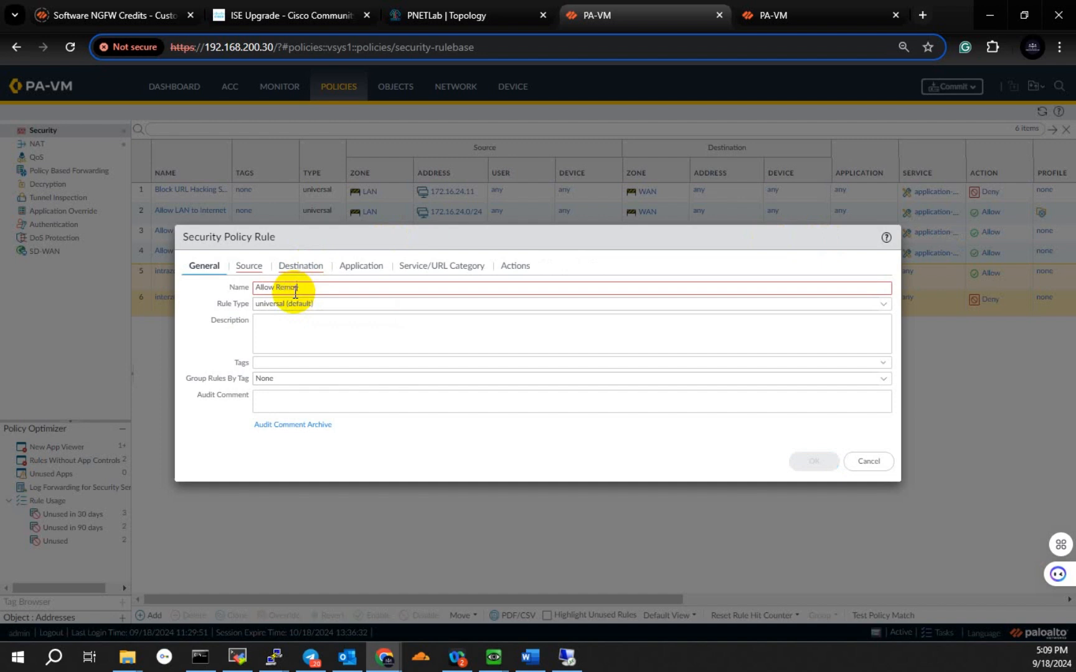
type("esktop")
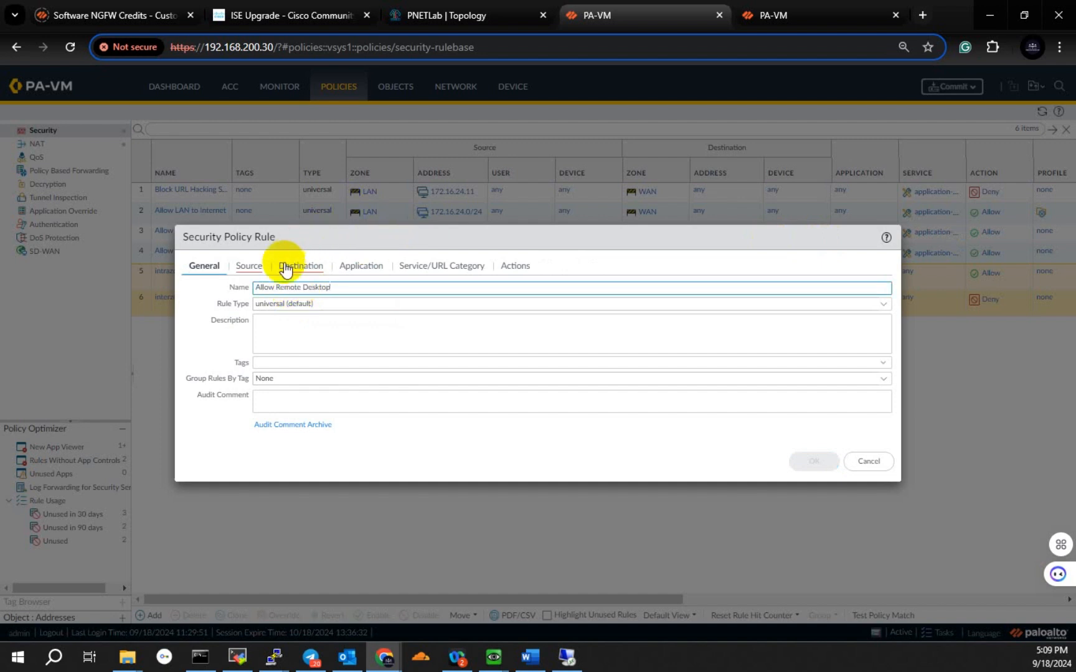
left_click_drag(349, 287, 238, 285)
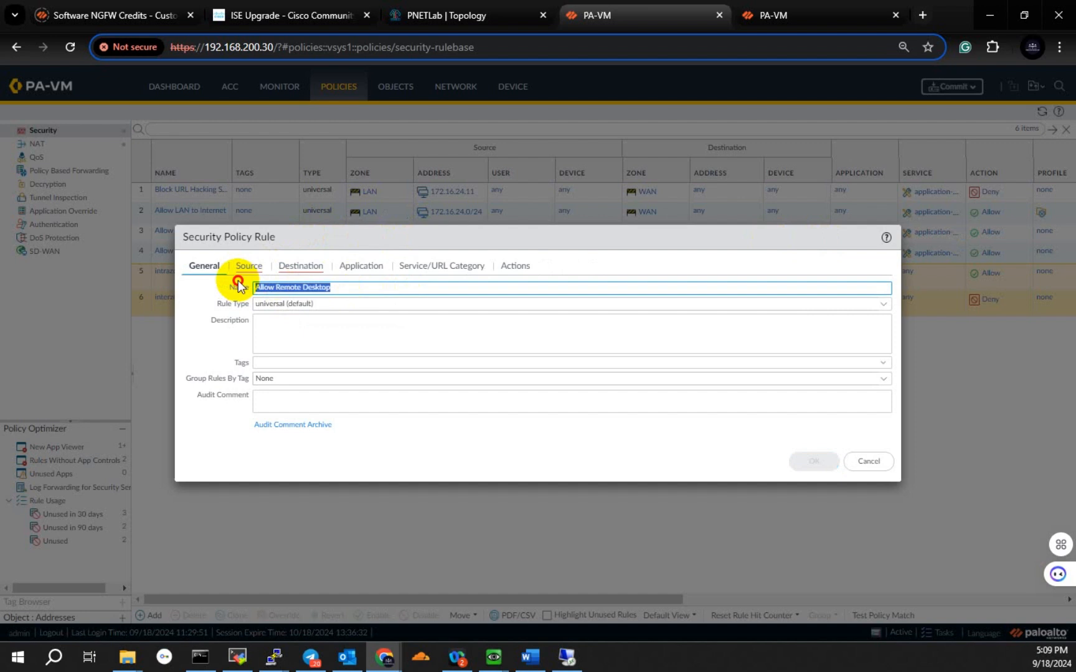
Step: Set the rule's source zone to WAN and its destination zone to LAN
left_click(257, 268)
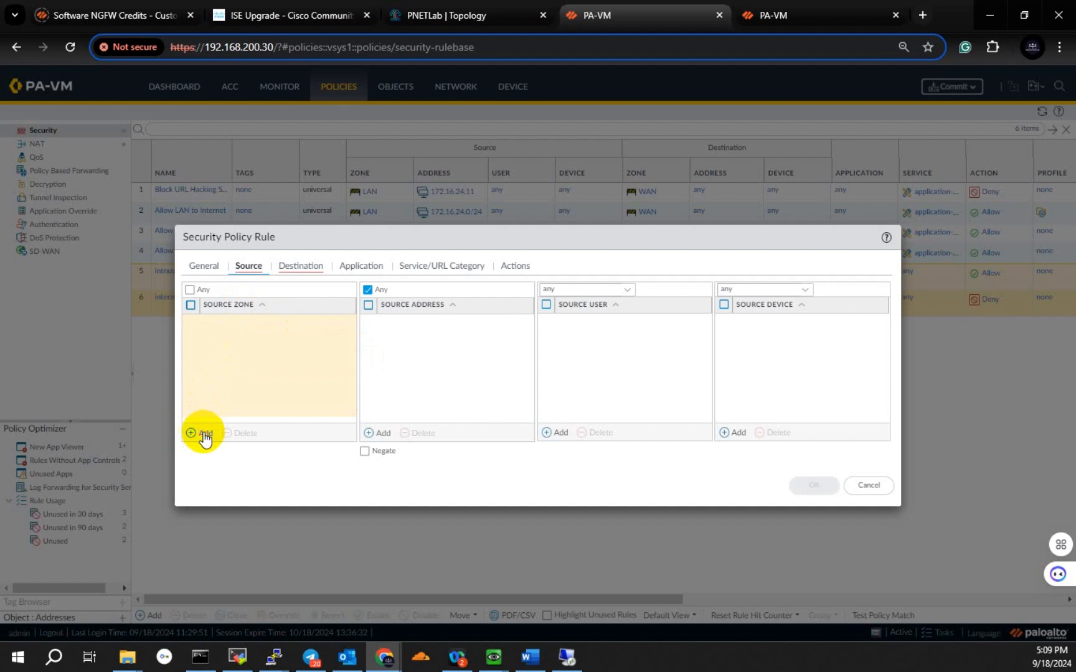
left_click(201, 434)
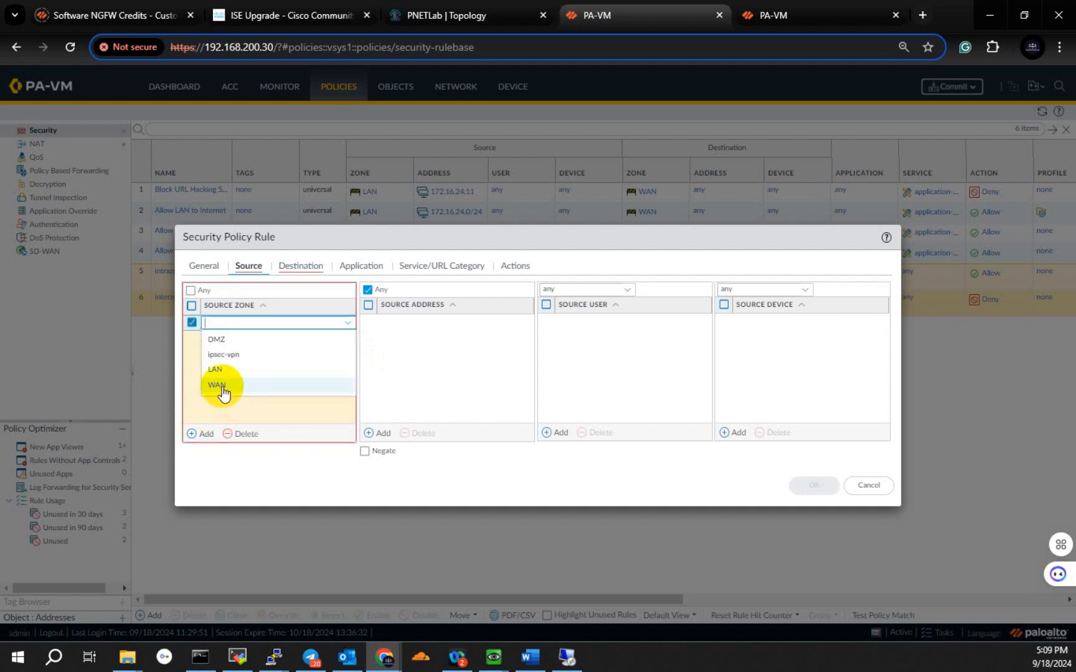
left_click(217, 386)
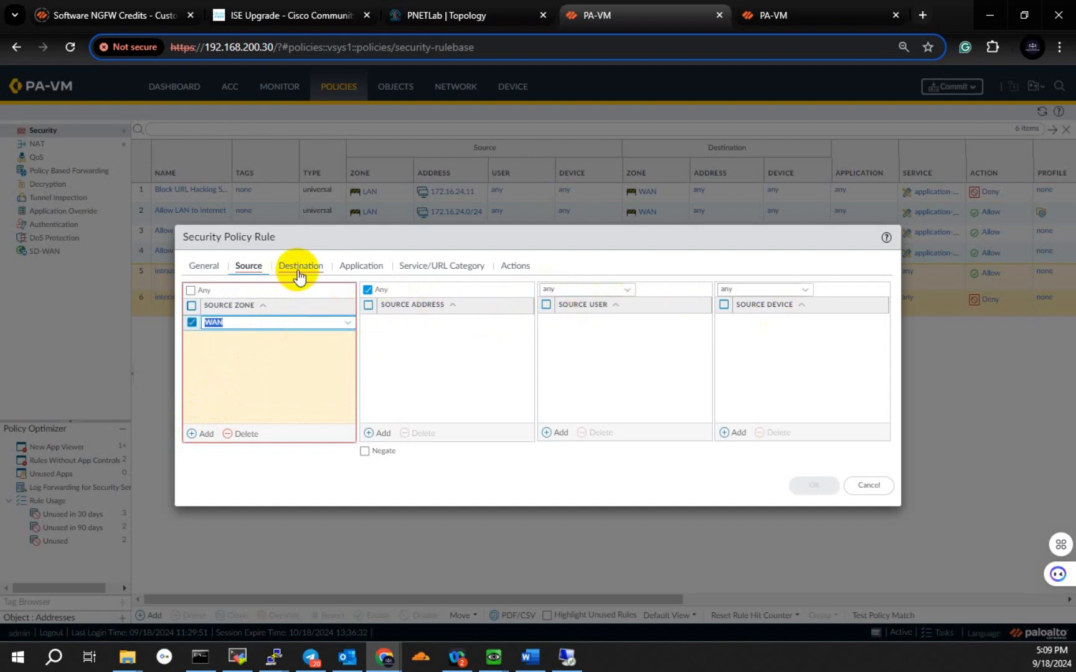
left_click(300, 267)
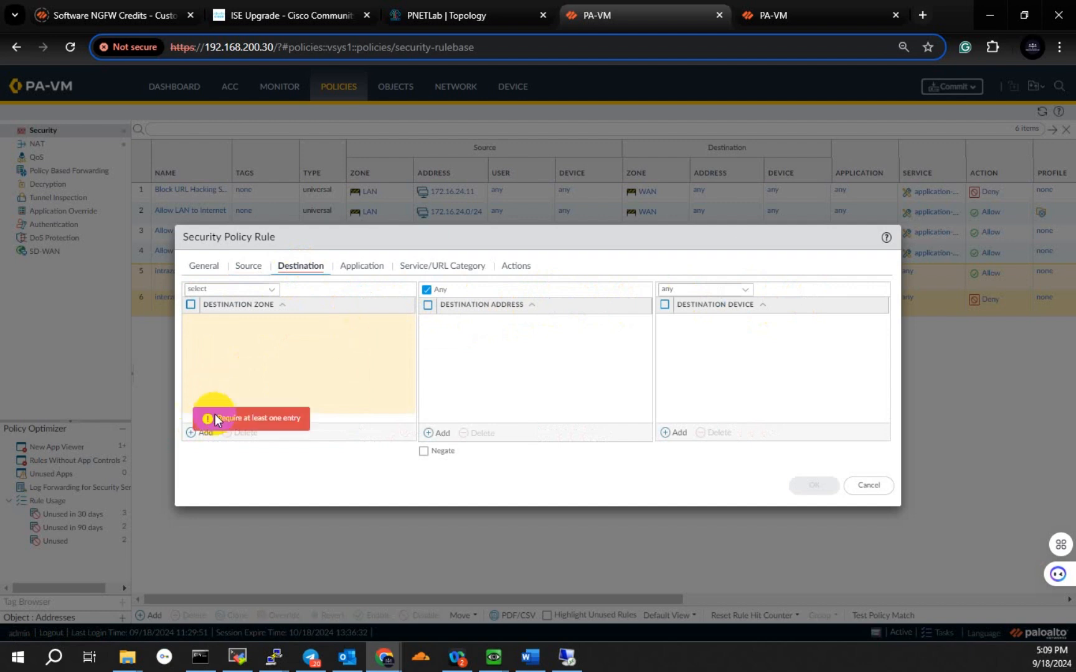
left_click(206, 433)
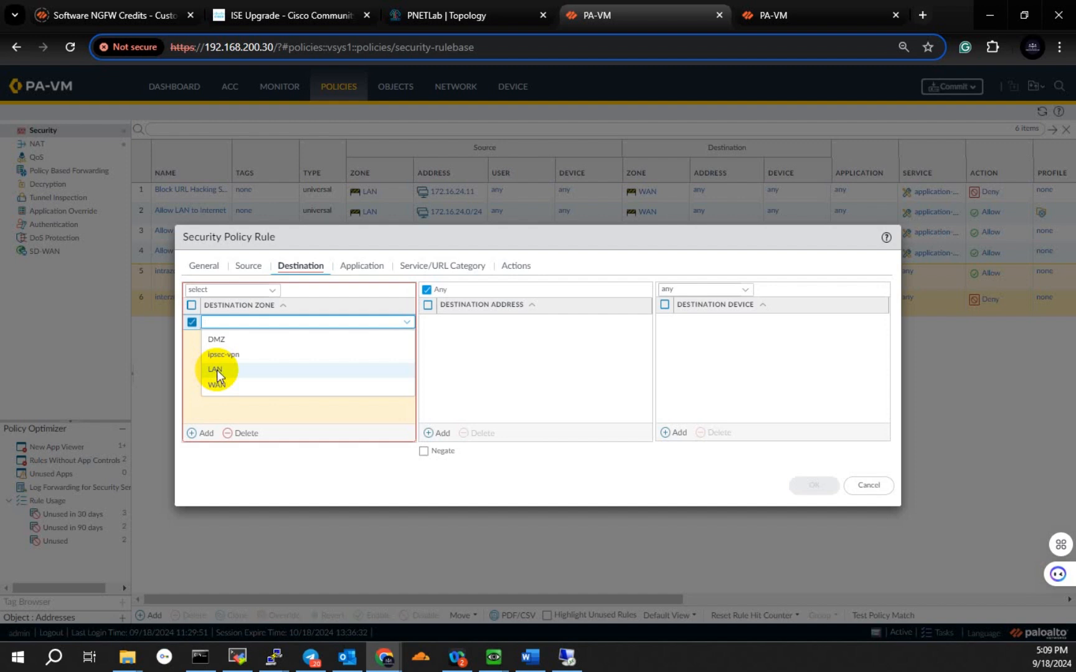
left_click(217, 369)
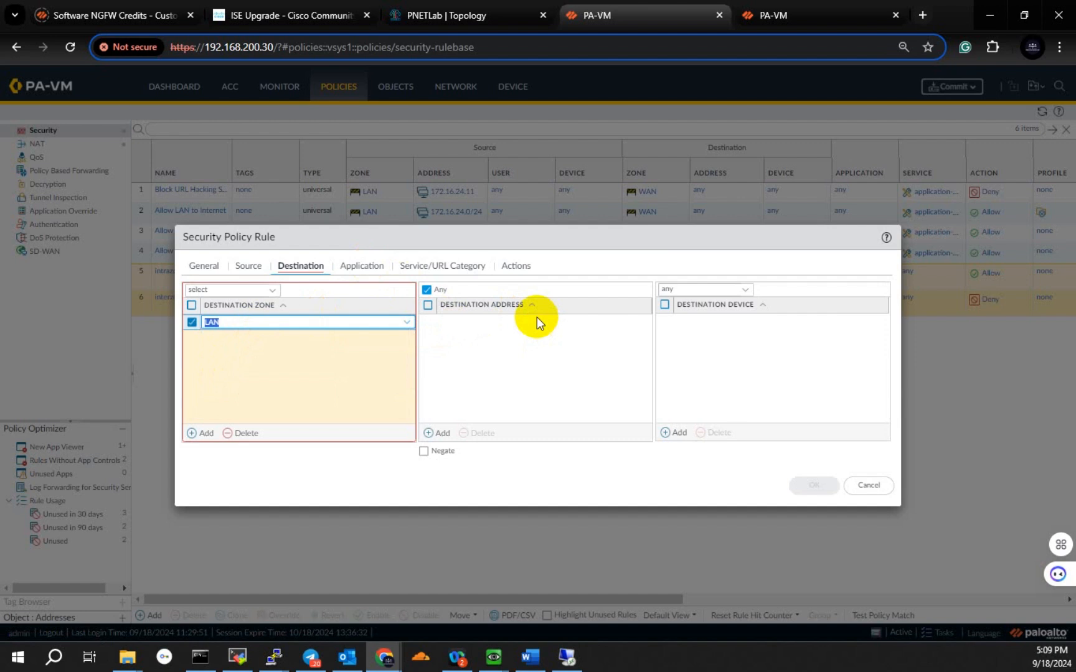
Step: Add 192.168.200.107, the WAN1 address in the PNETLab topology, as the rule's destination address
left_click(458, 423)
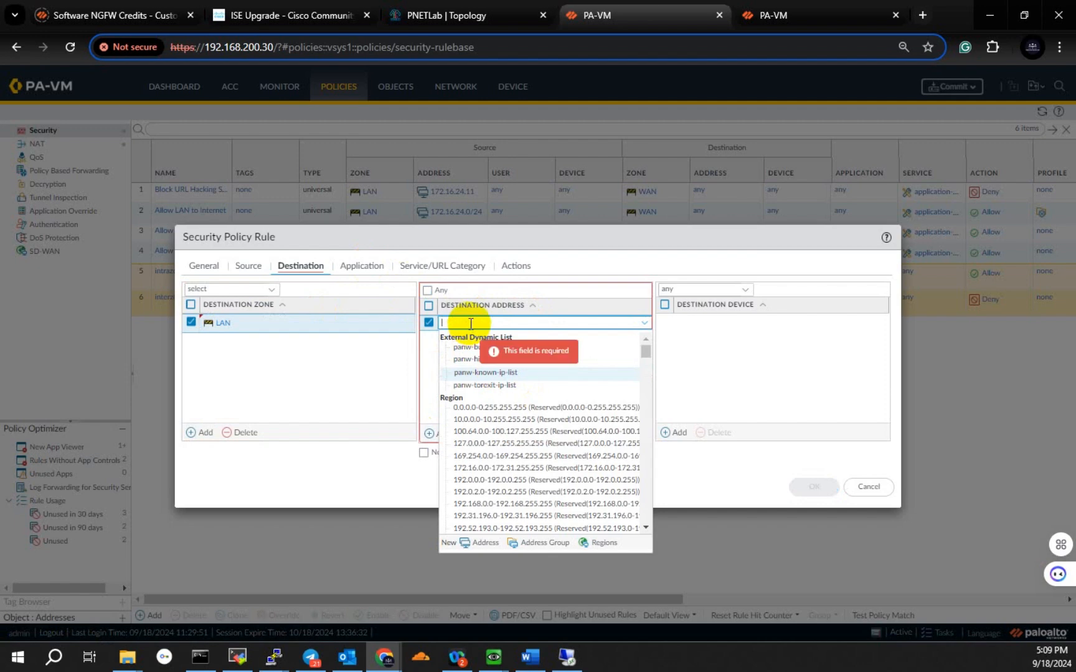
left_click(436, 14)
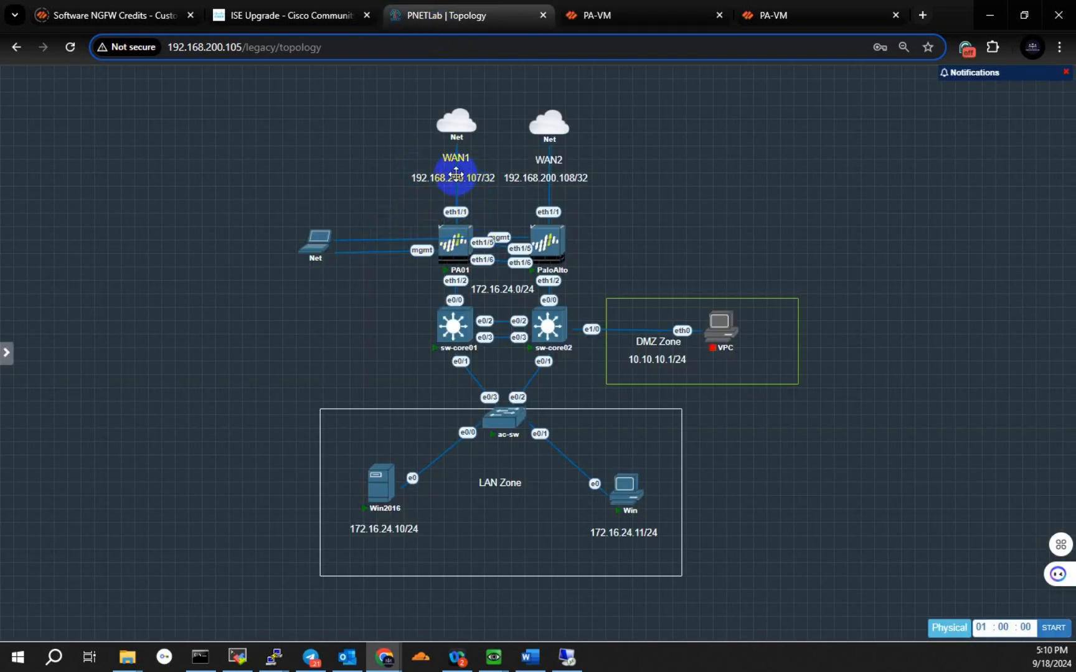
left_click(619, 14)
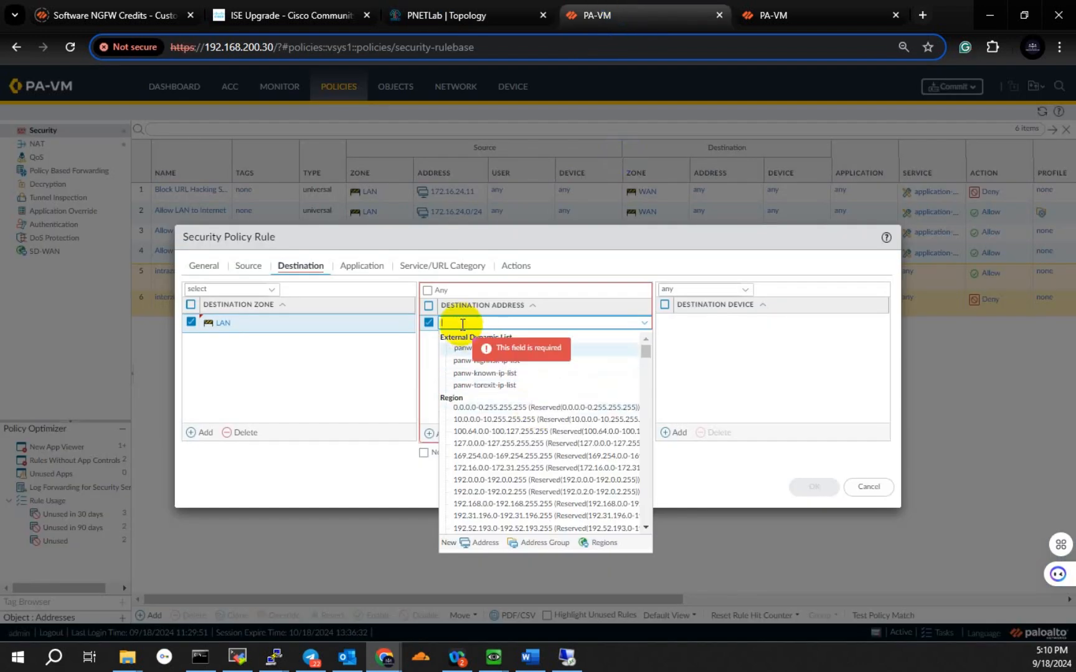
key("BackSpace")
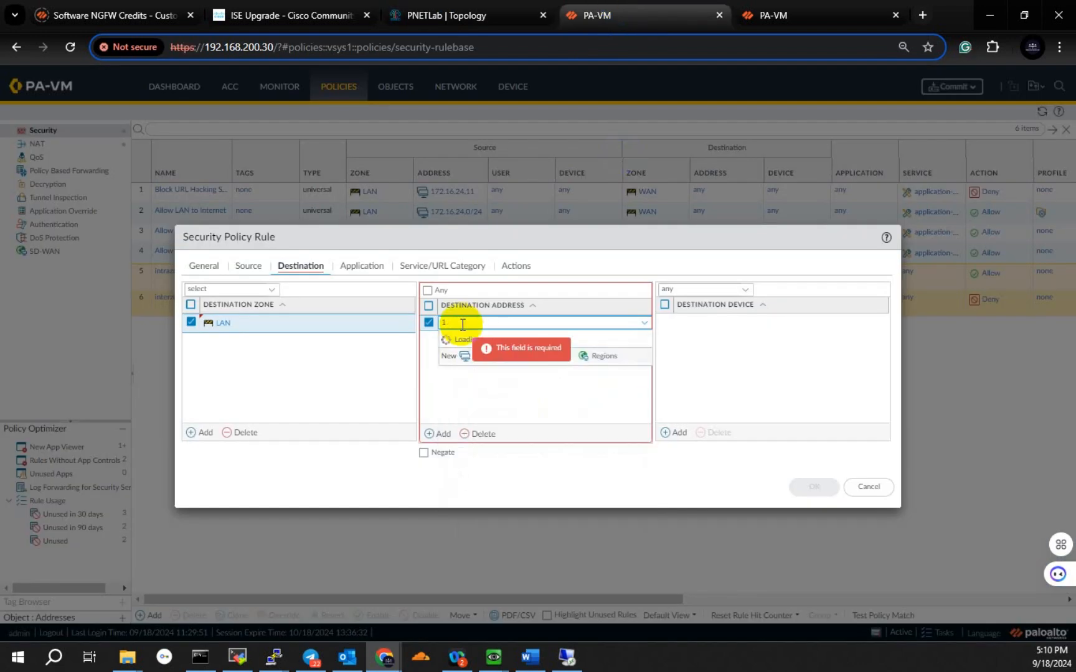
key("BackSpace")
type("192.1")
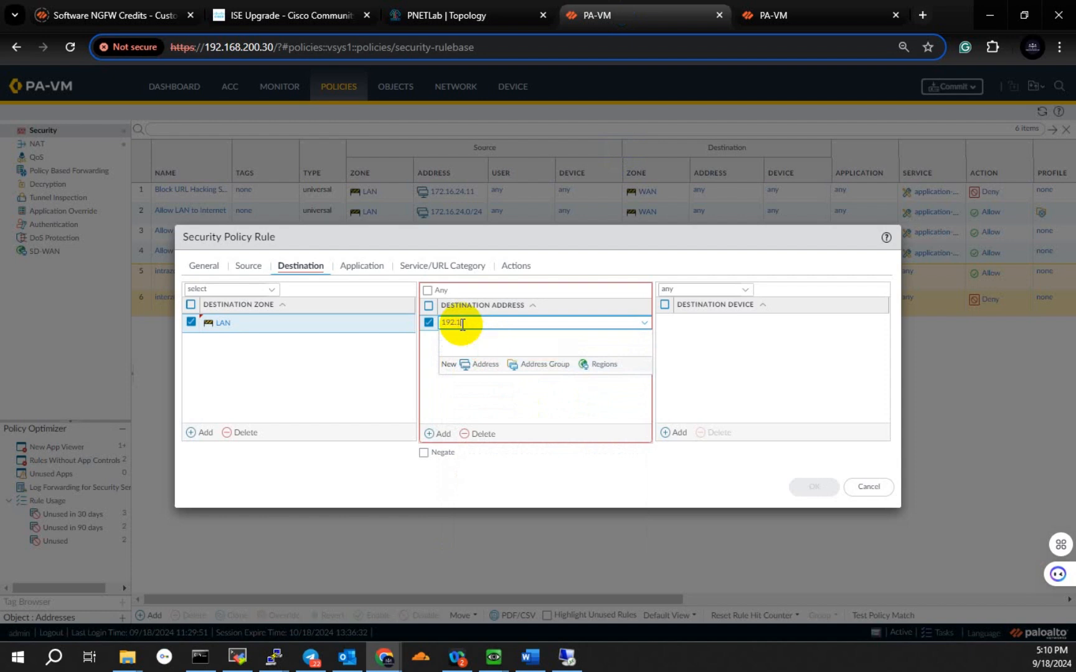
type("68.200")
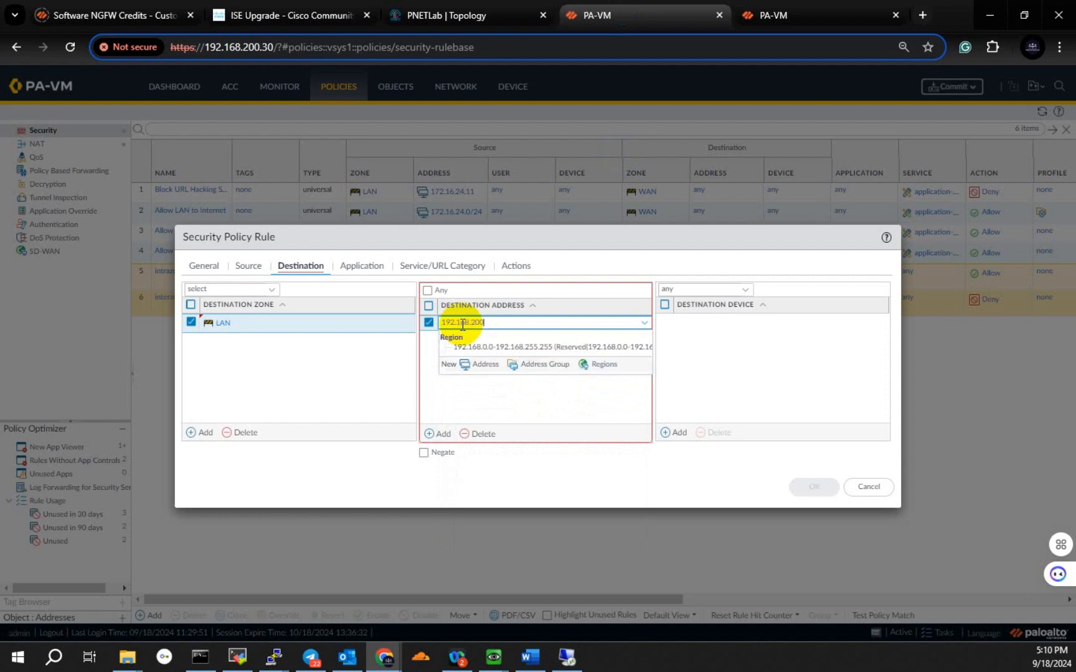
type(".107")
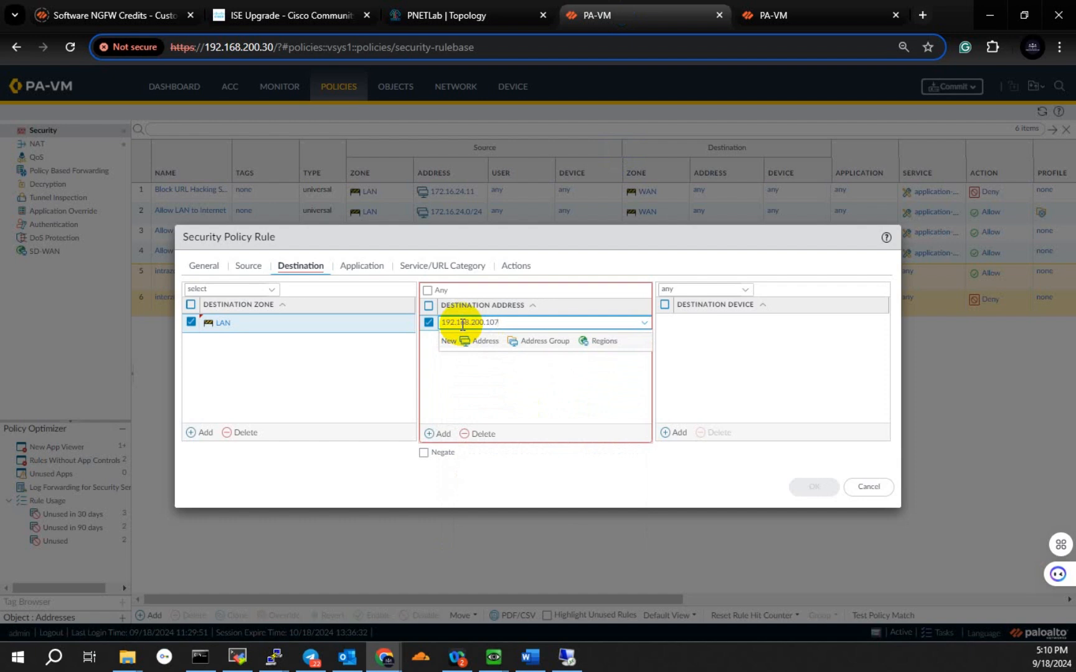
left_click(511, 404)
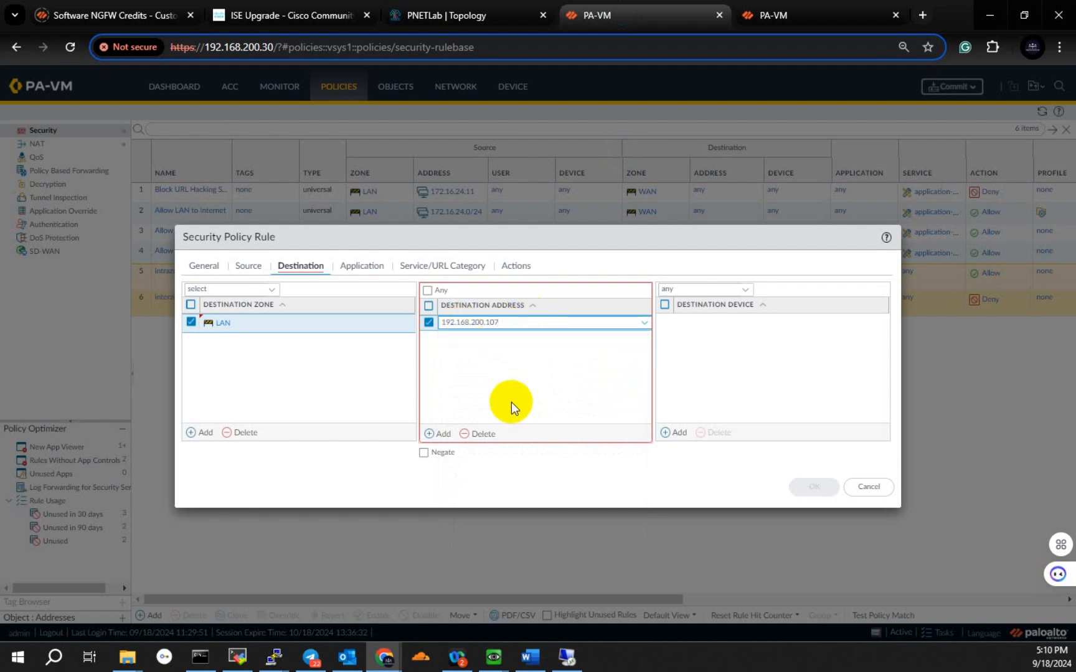
left_click(515, 390)
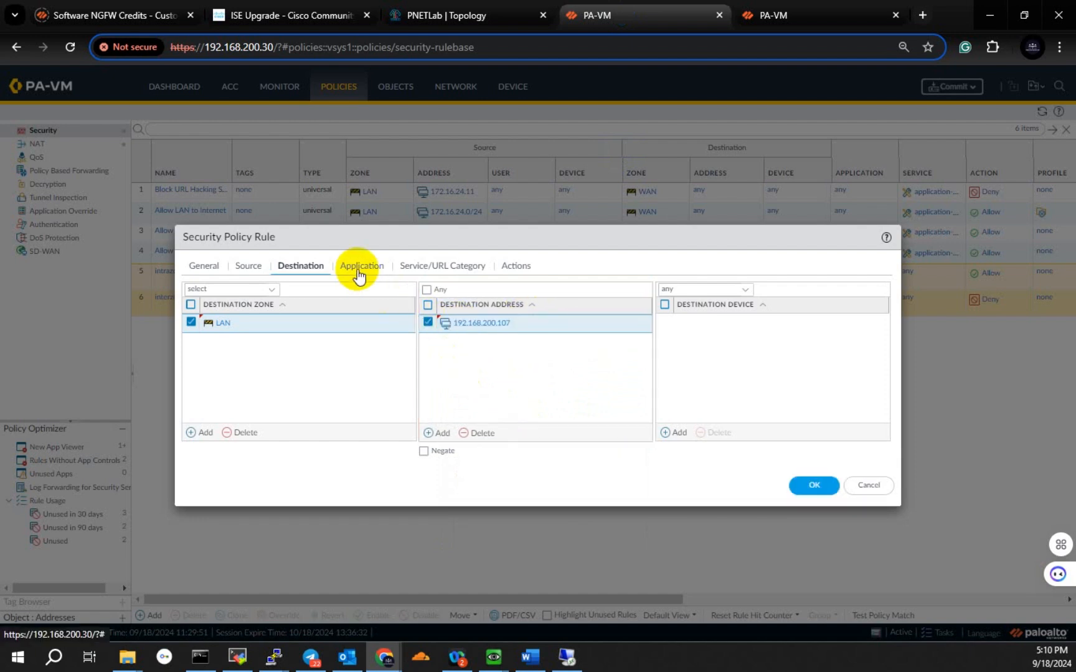
Step: Add ms-rdp as the application matched by the security rule
left_click(359, 269)
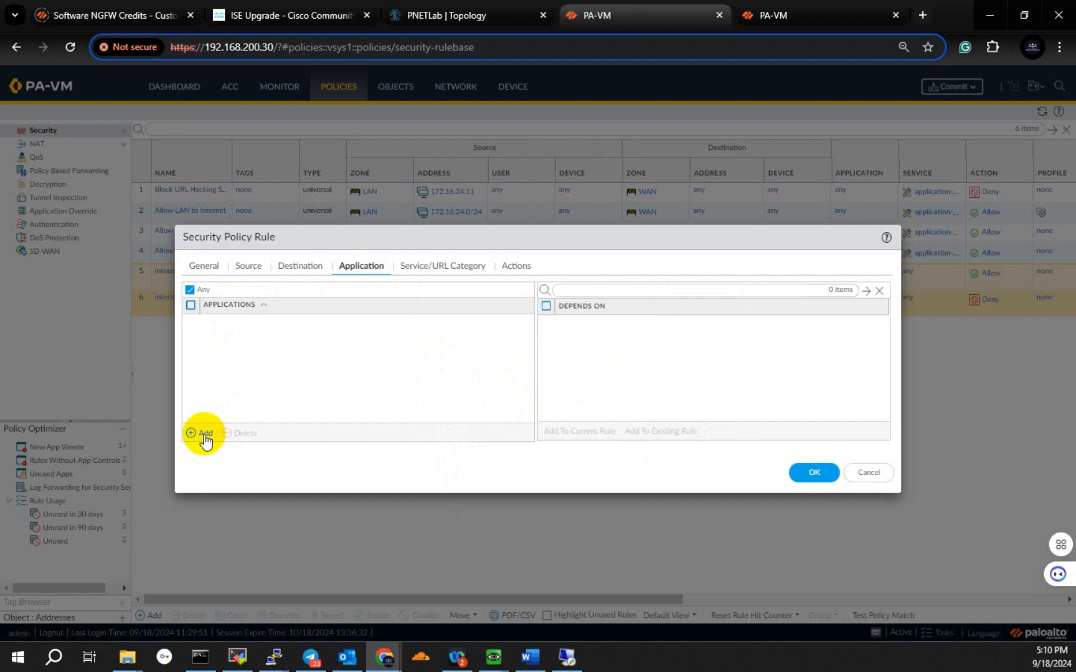
left_click(204, 433)
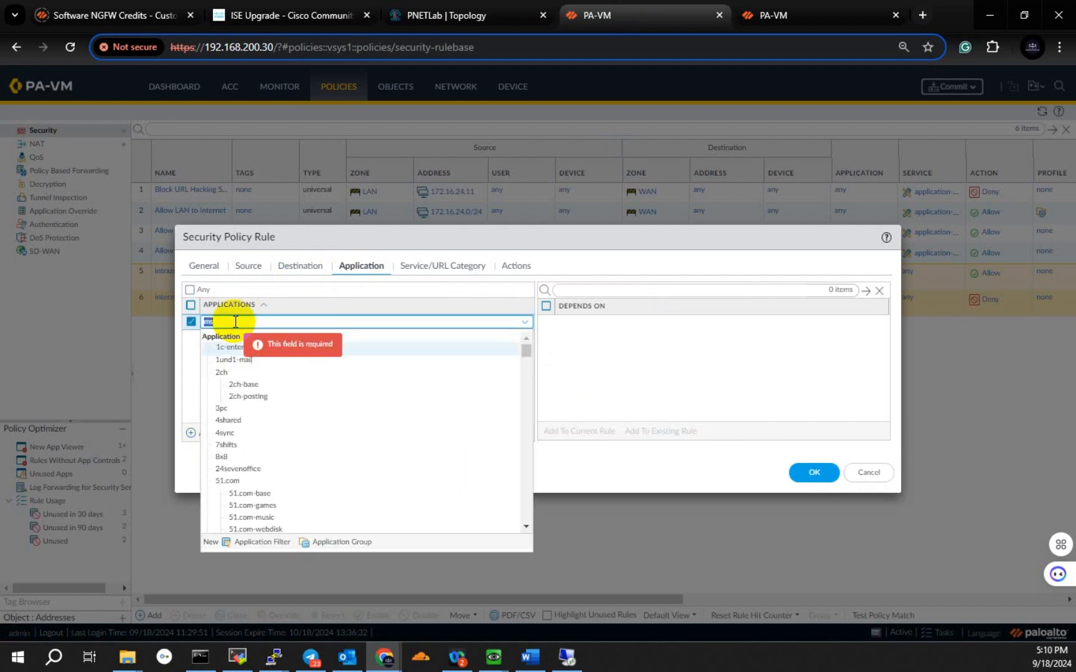
type("-re")
key("BackSpace")
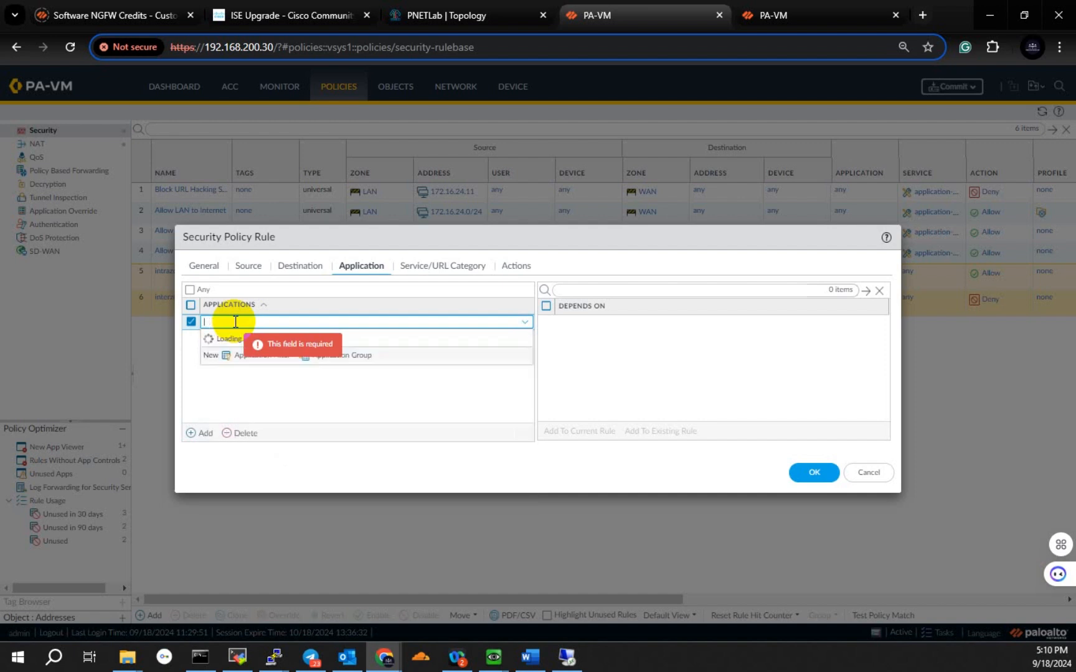
type("s")
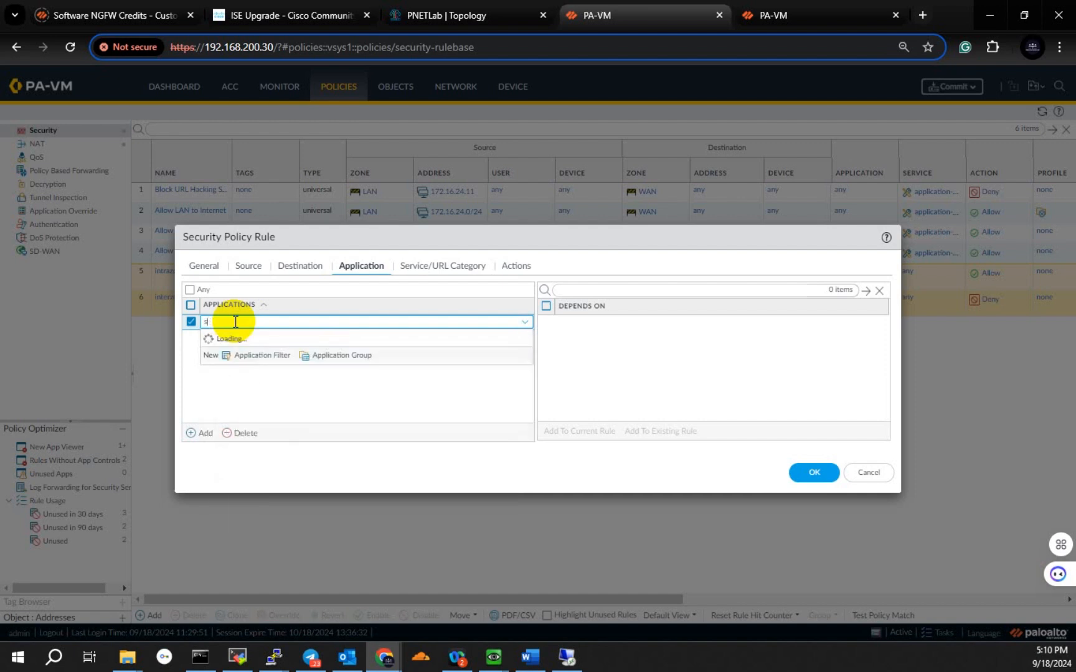
key("BackSpace")
type("ms-r")
type("d")
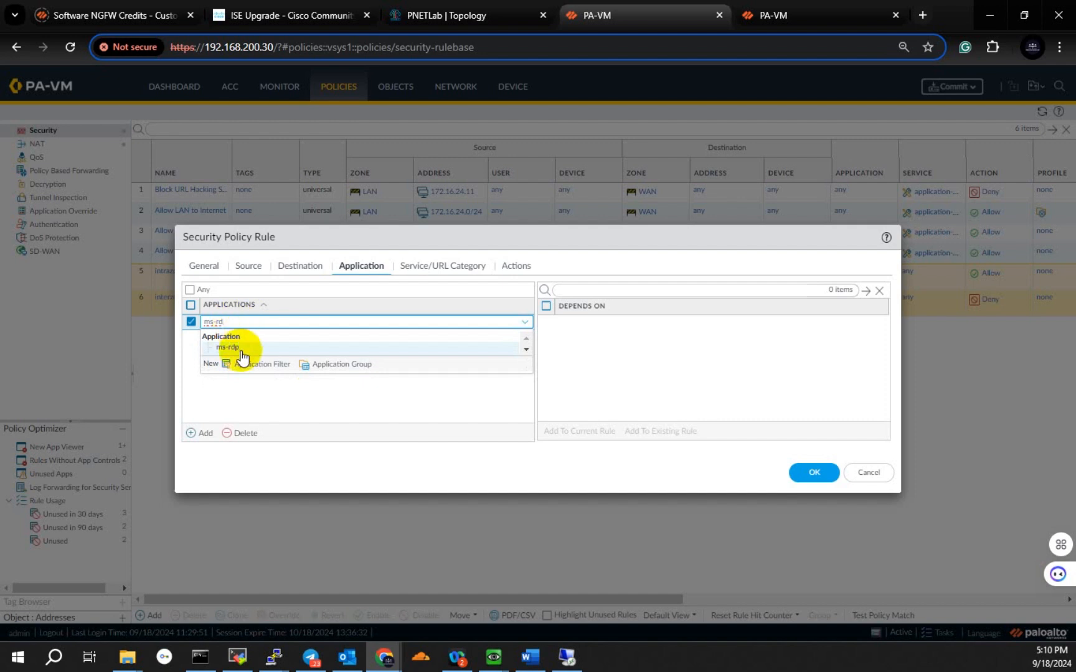
left_click(241, 351)
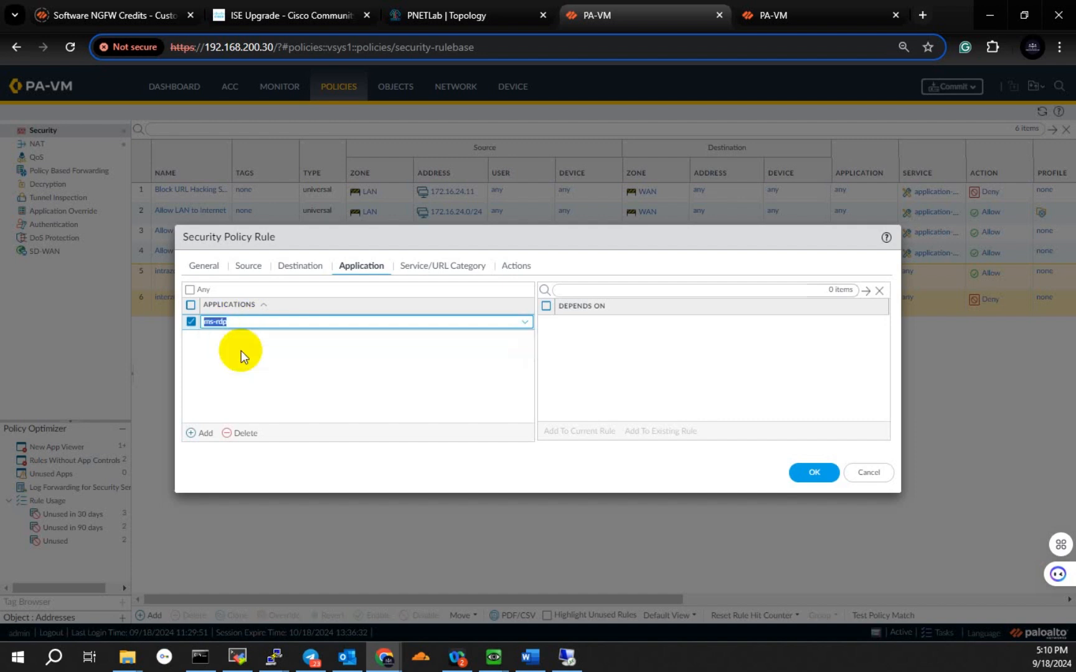
Step: Leave the service at application-default and the action at Allow, and save the security rule
left_click(436, 268)
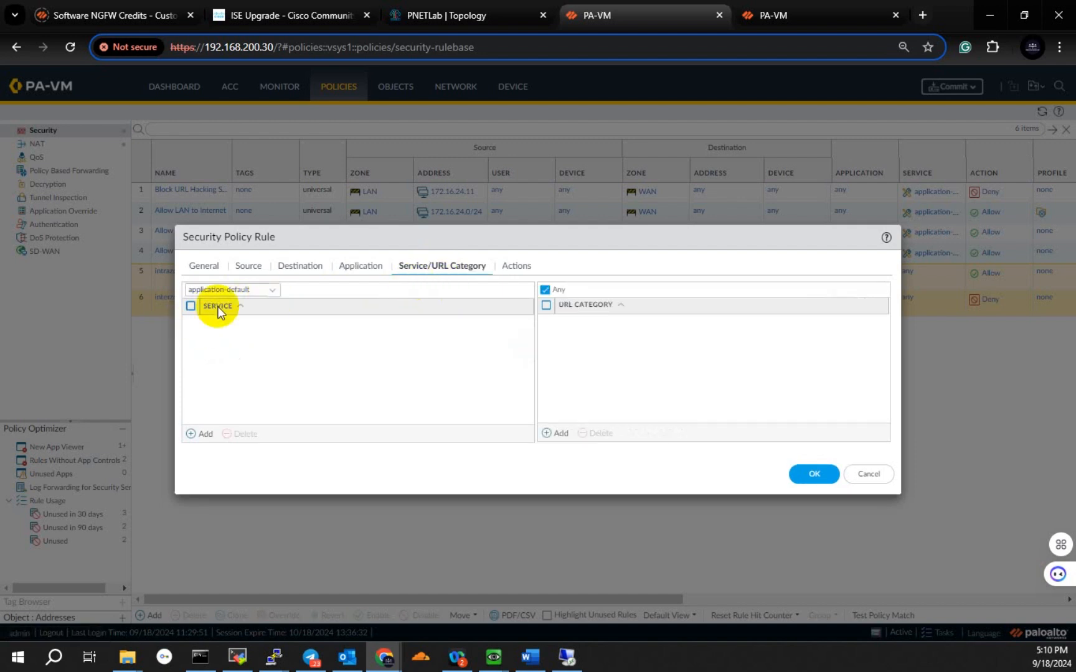
left_click(516, 268)
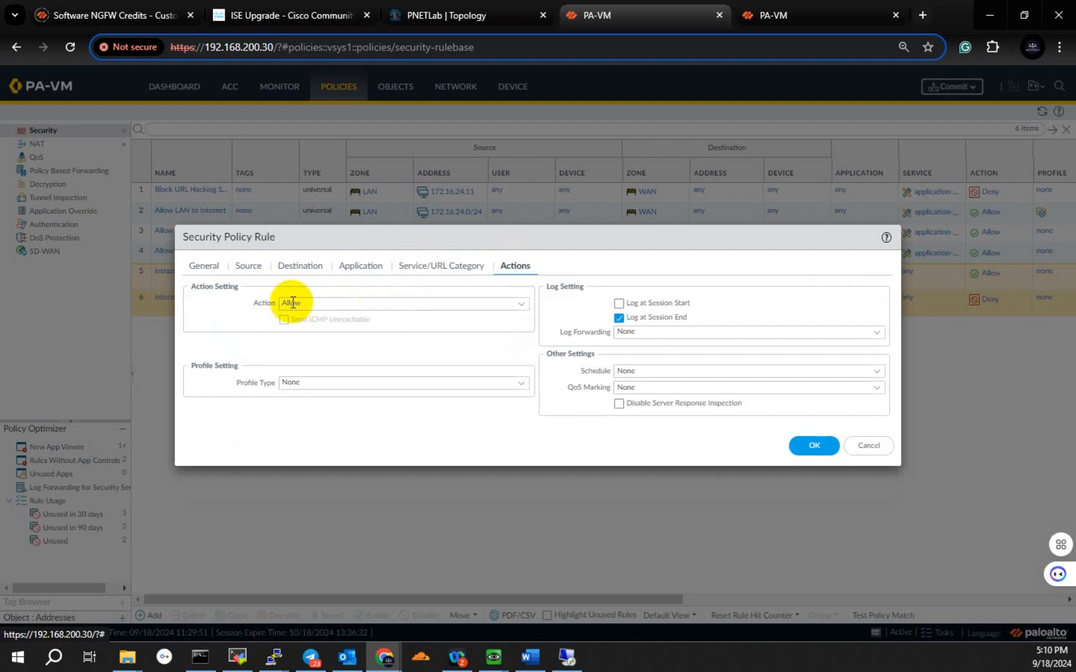
left_click(820, 447)
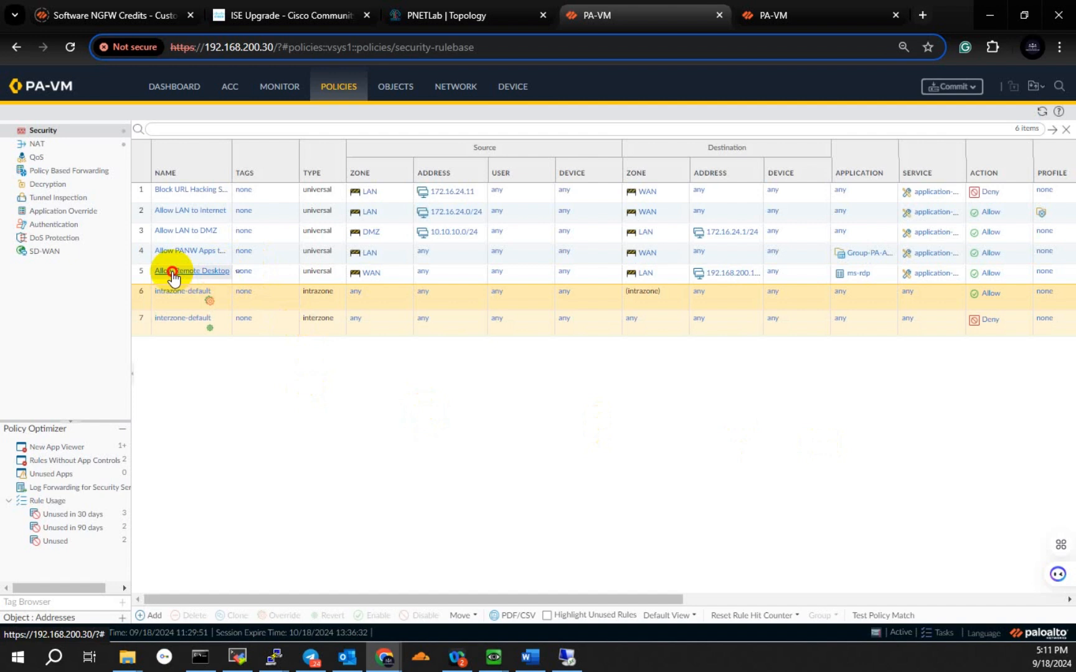
Step: Move the Allow Remote Desktop rule directly below the Block URL Hacking Site rule and widen the Name column
left_click_drag(172, 274, 171, 201)
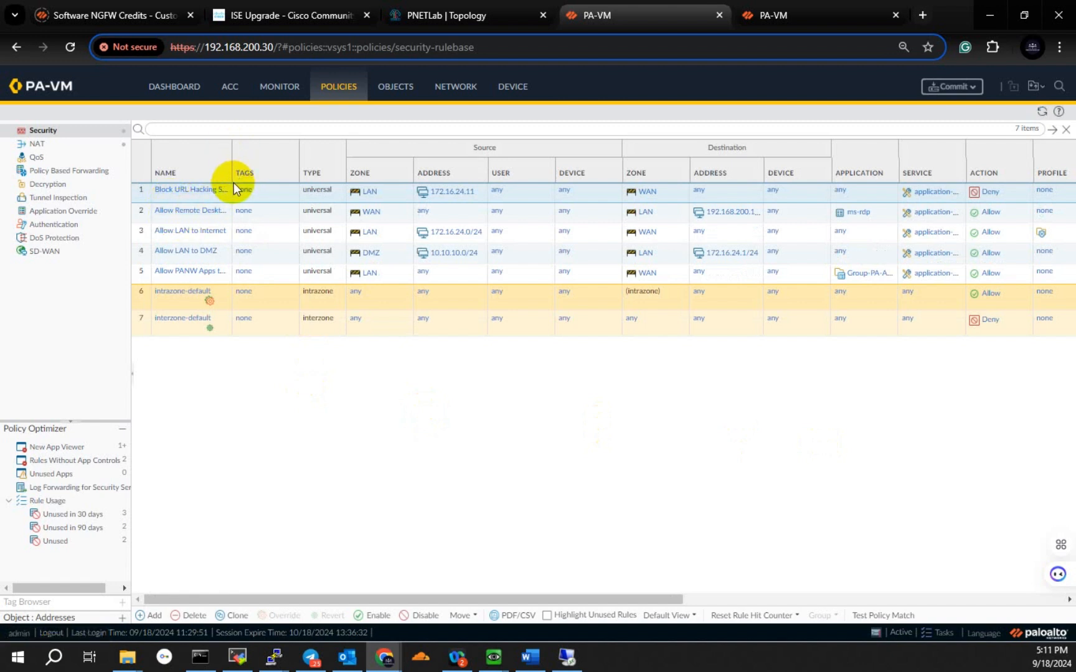
left_click_drag(233, 177, 249, 175)
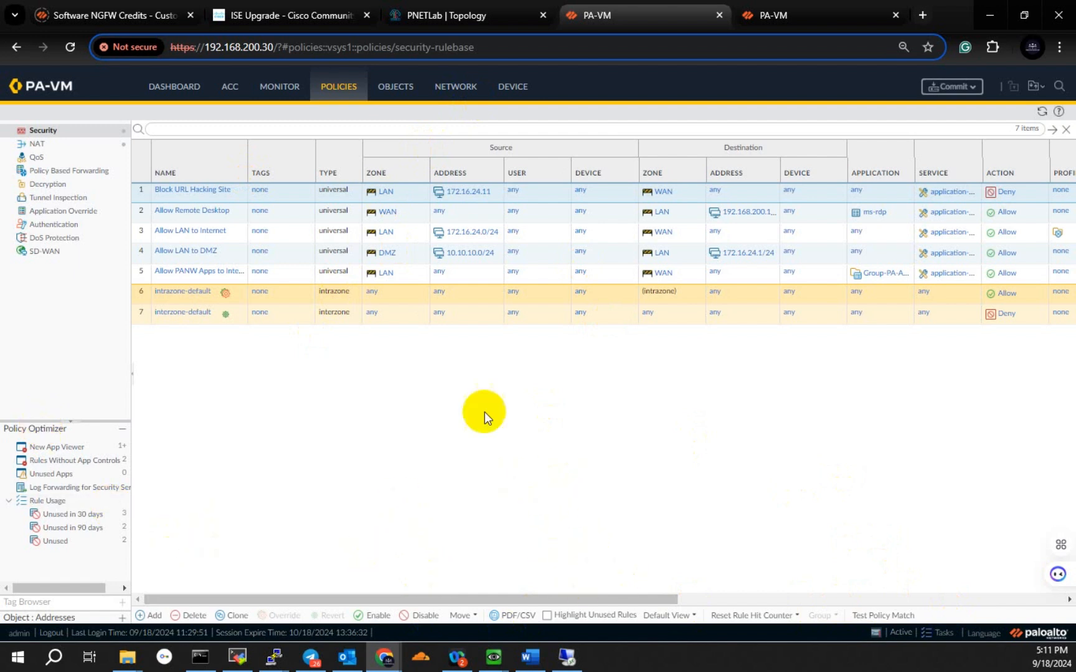
Step: Switch to Remote Desktop Connection to check the target computer 192.168.200.107, then return to the firewall page
left_click(566, 657)
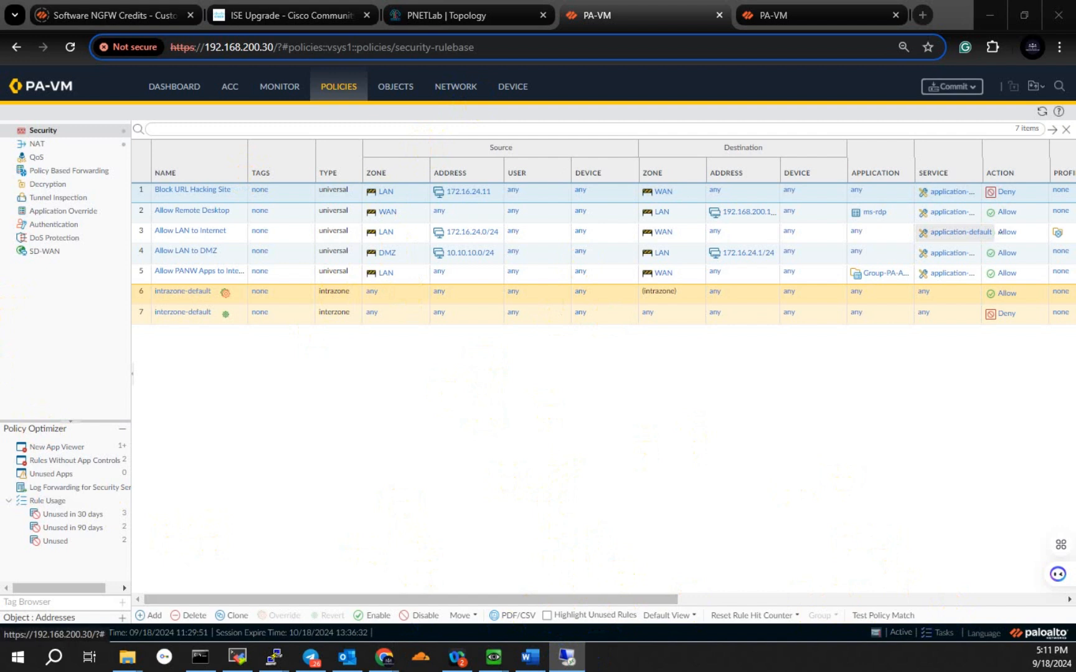
left_click_drag(778, 273, 431, 294)
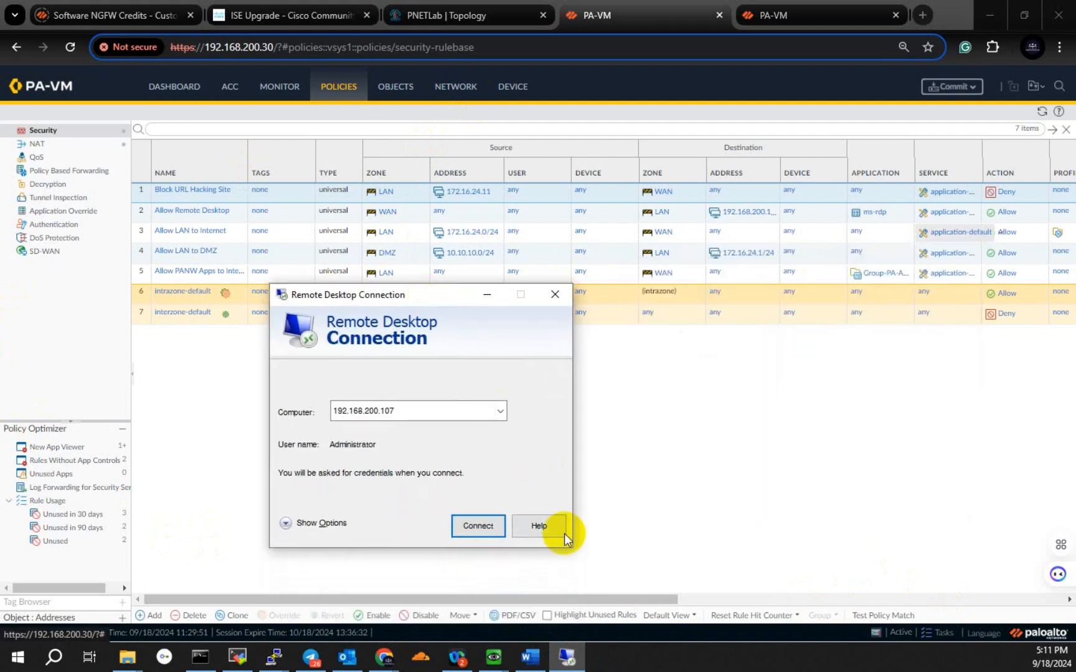
left_click(776, 468)
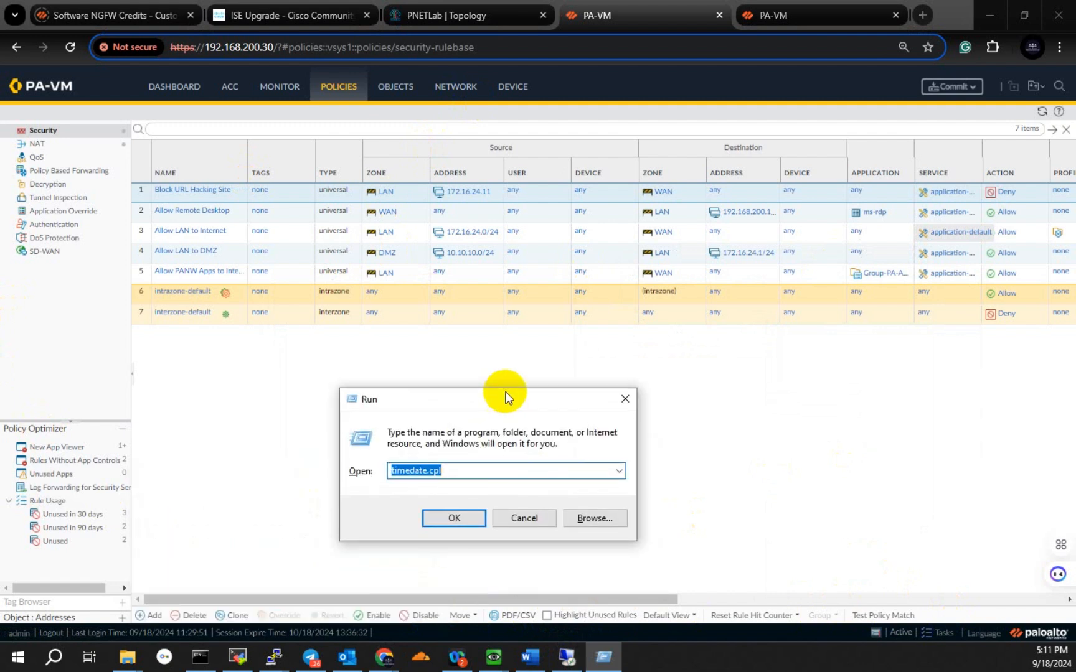
Step: Open a Windows Command Prompt with cmd and position its window over the security policy list
type("cmd")
key("Return")
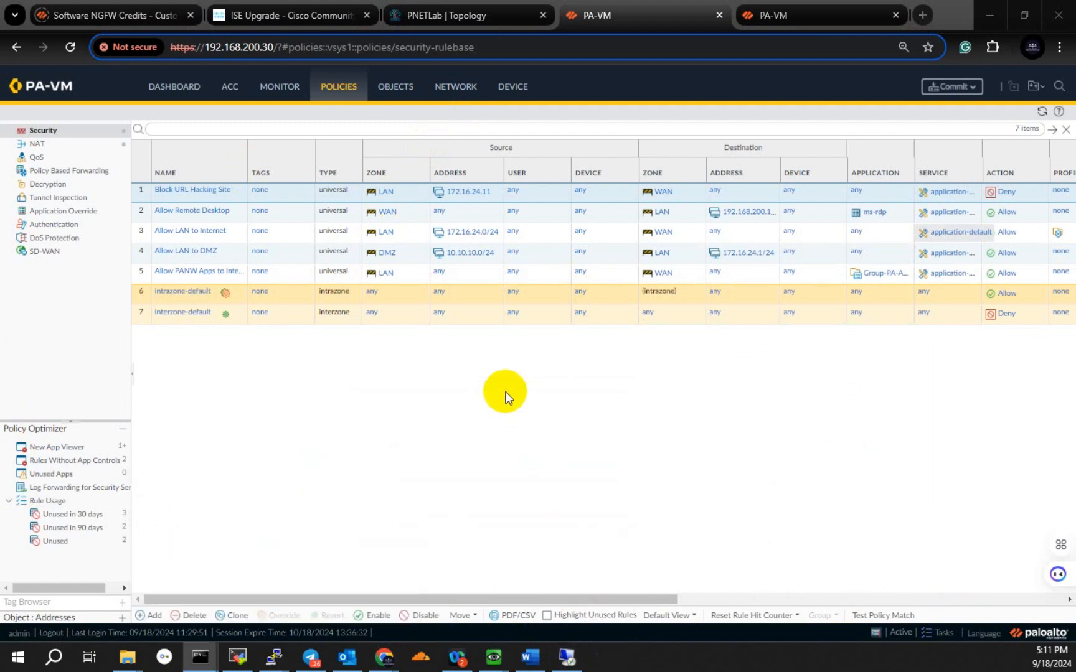
left_click_drag(958, 229, 656, 245)
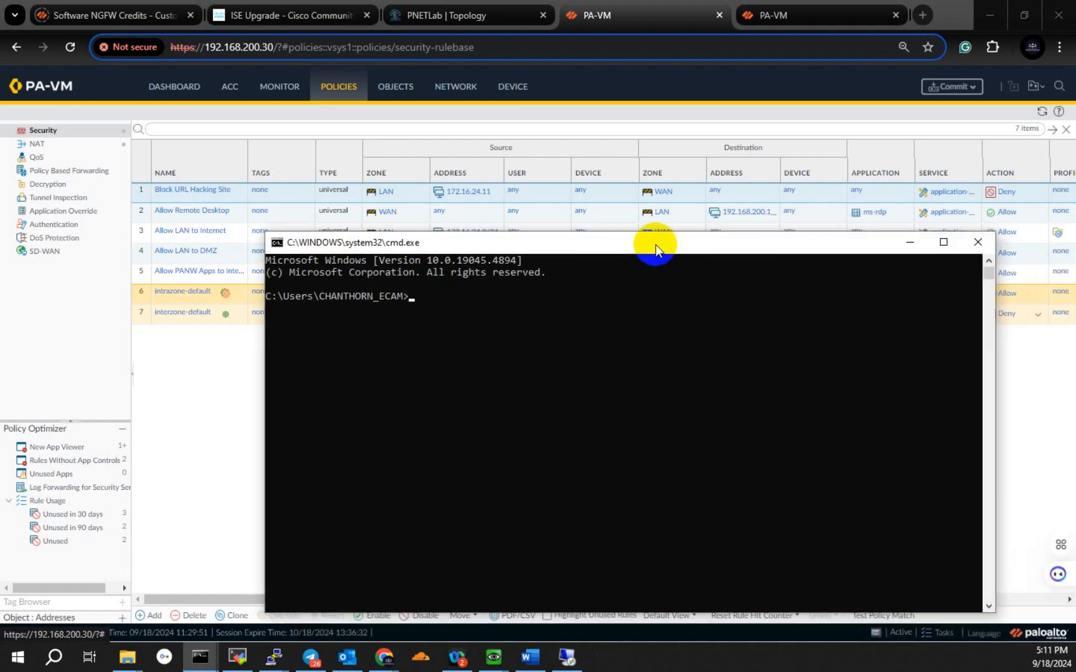
Step: Run ipconfig in the Command Prompt, check the Wi-Fi adapter's IPv4 address, and minimize the window
type("ipconfig")
key("Return")
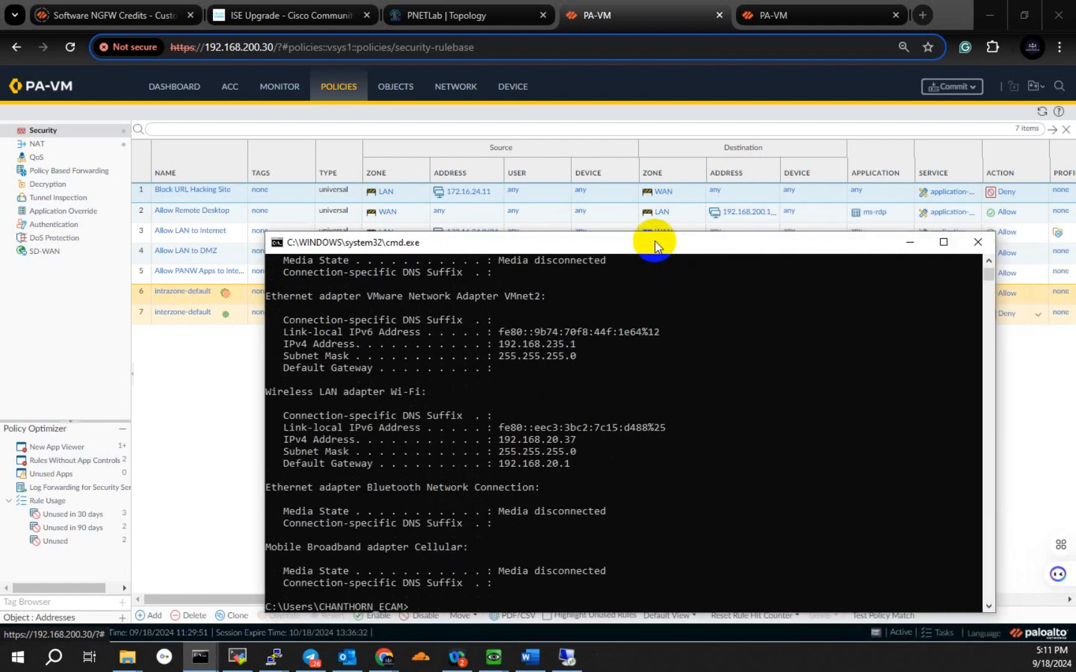
left_click(564, 440)
left_click_drag(492, 440, 576, 442)
left_click(910, 243)
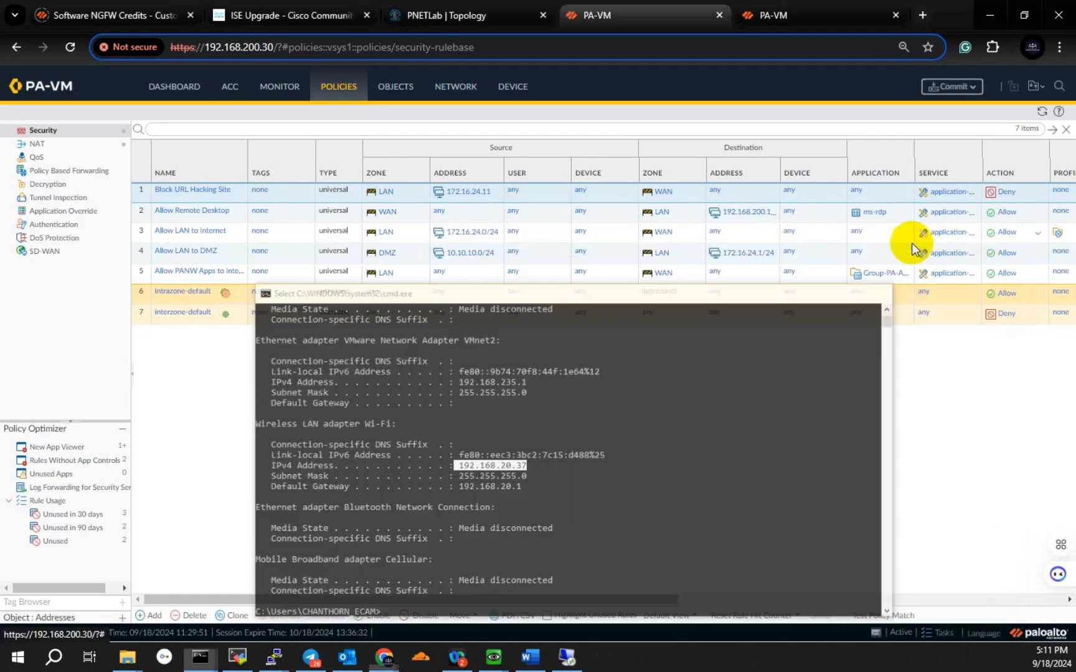
Step: Switch to Remote Desktop Connection and try to connect to 192.168.200.107
left_click(566, 656)
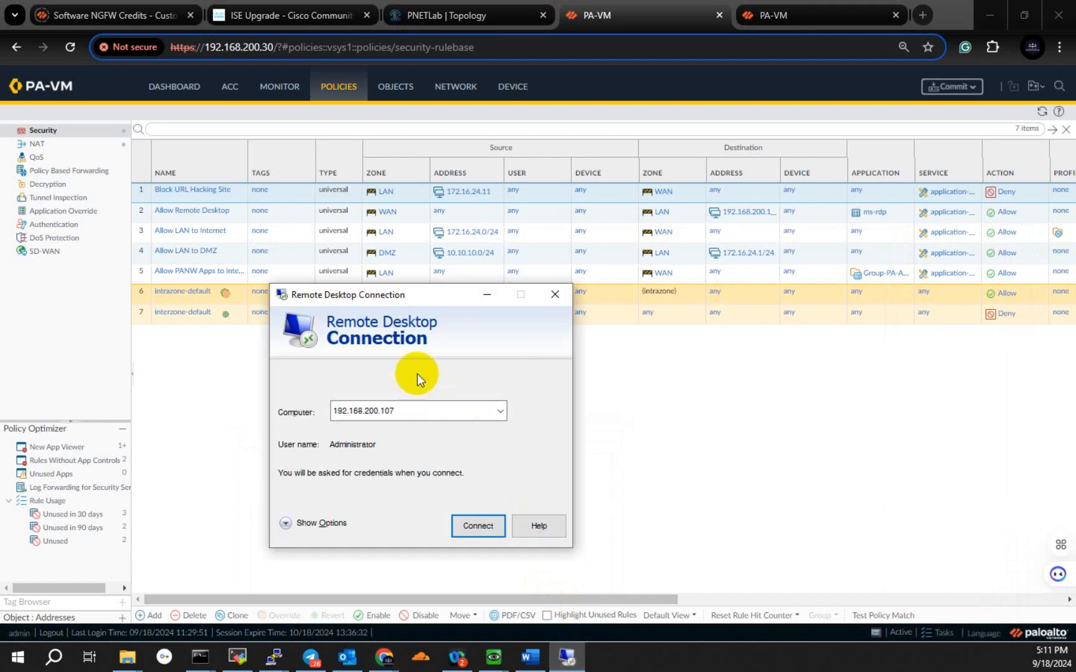
left_click(479, 526)
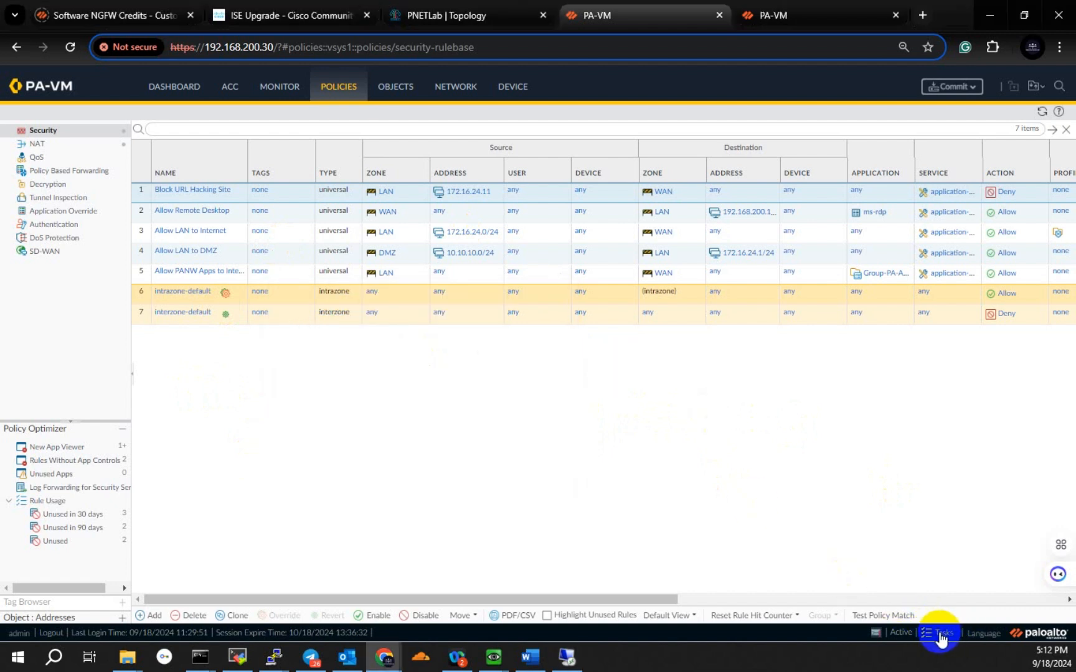
Step: Try to commit all firewall changes, dismissing the Remote Desktop message, and review the commit job's details
left_click(945, 92)
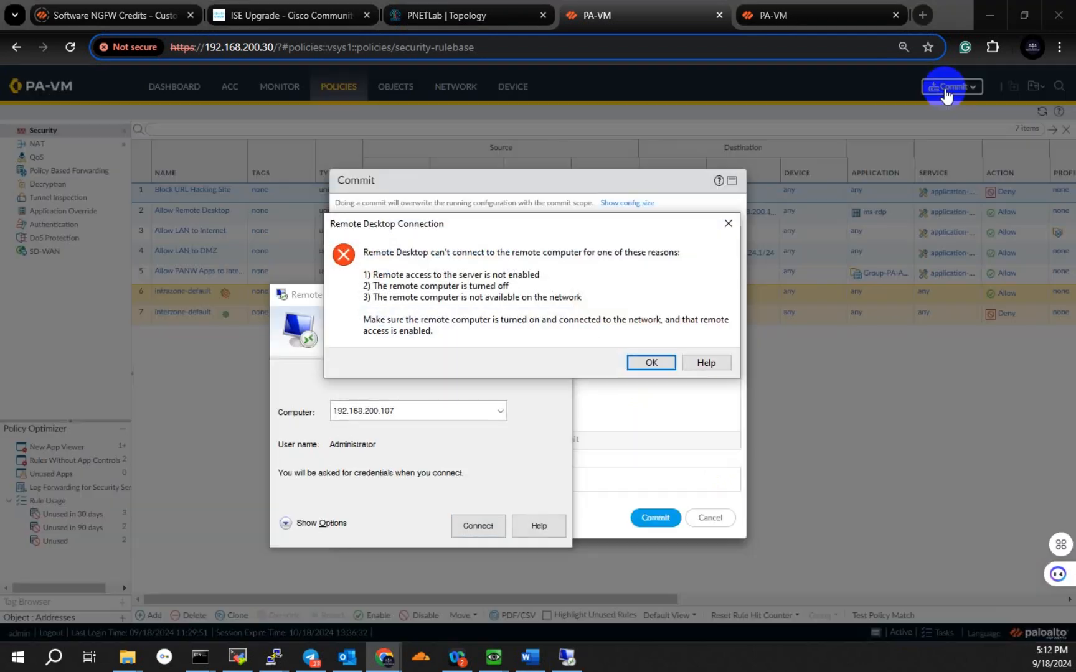
left_click(650, 362)
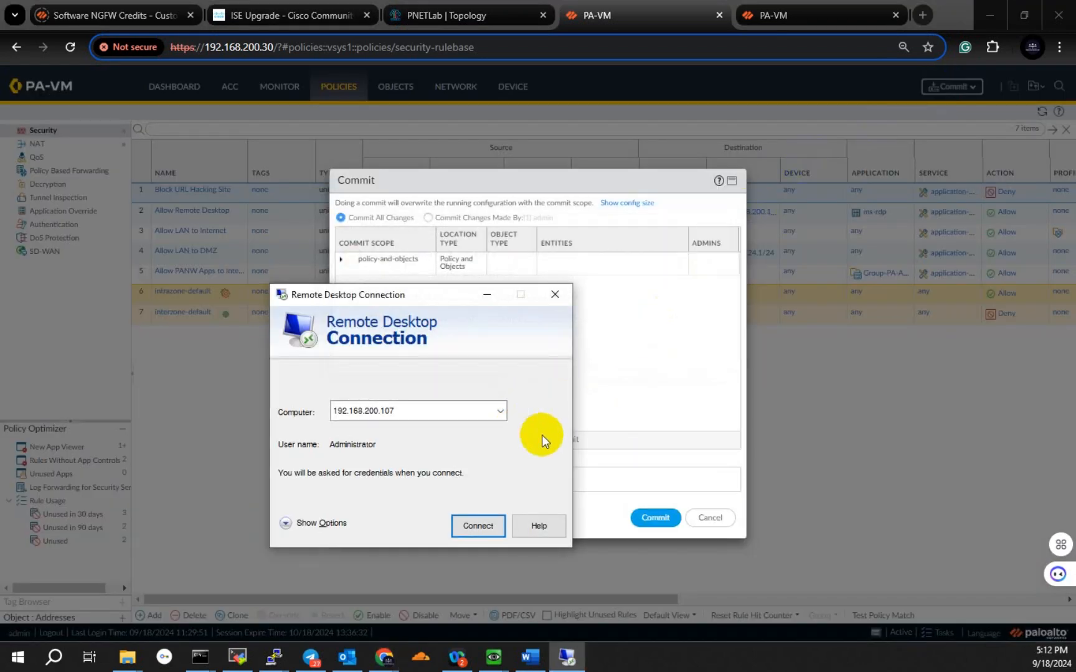
left_click(650, 367)
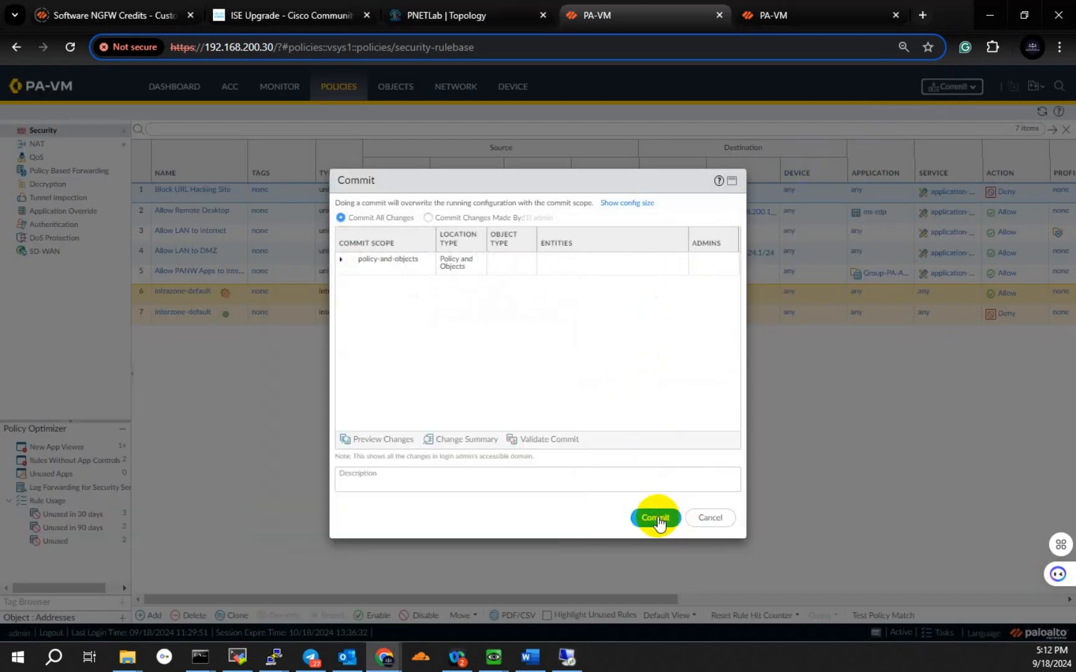
left_click(659, 522)
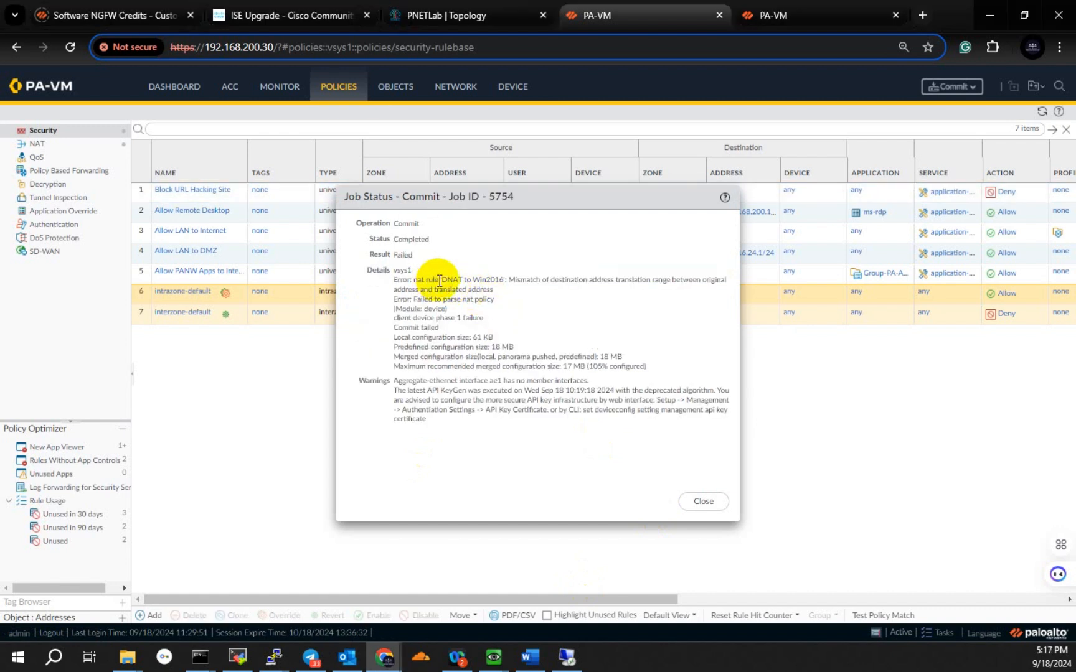
left_click_drag(439, 280, 671, 280)
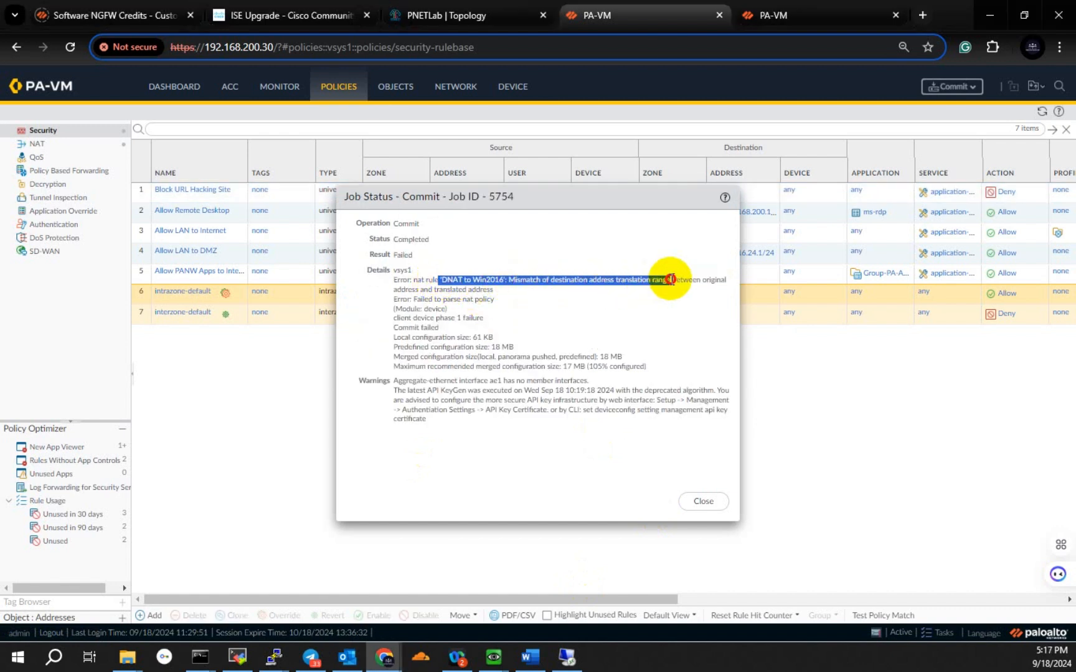
left_click(715, 502)
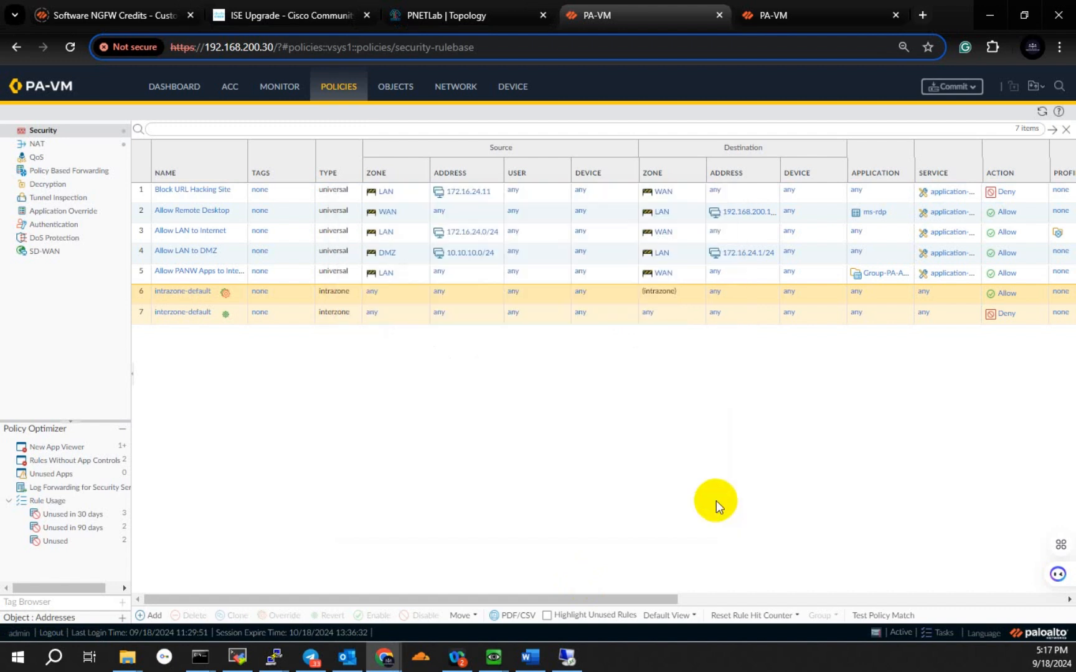
Step: Add 192.168.200.107 as the original packet's destination address in the DNAT to Win2016 NAT rule
left_click(39, 143)
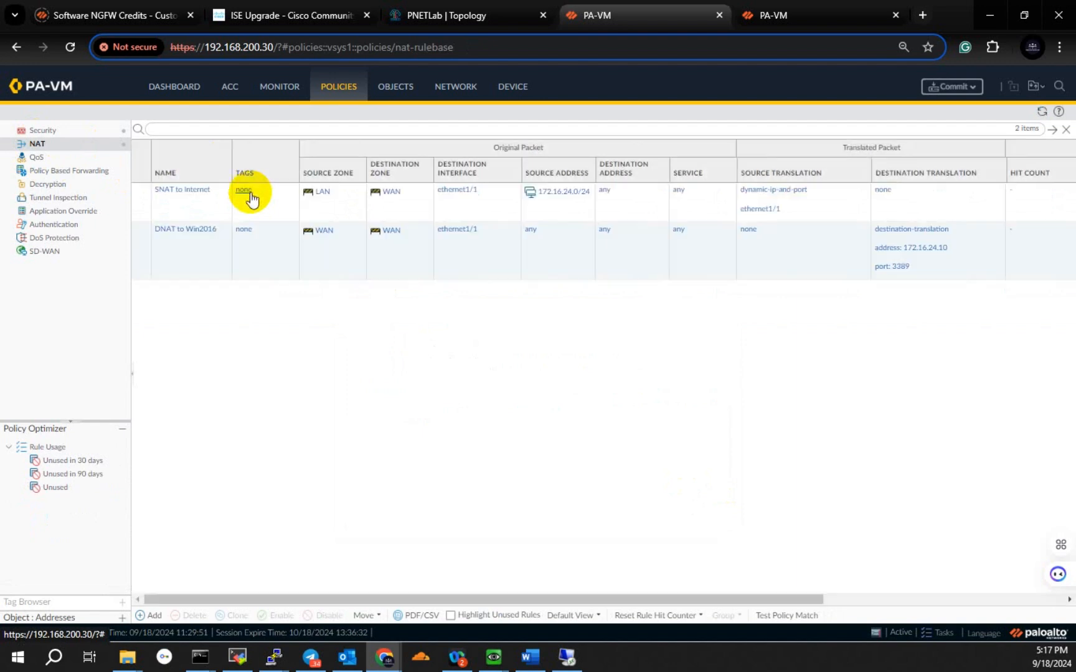
left_click(184, 231)
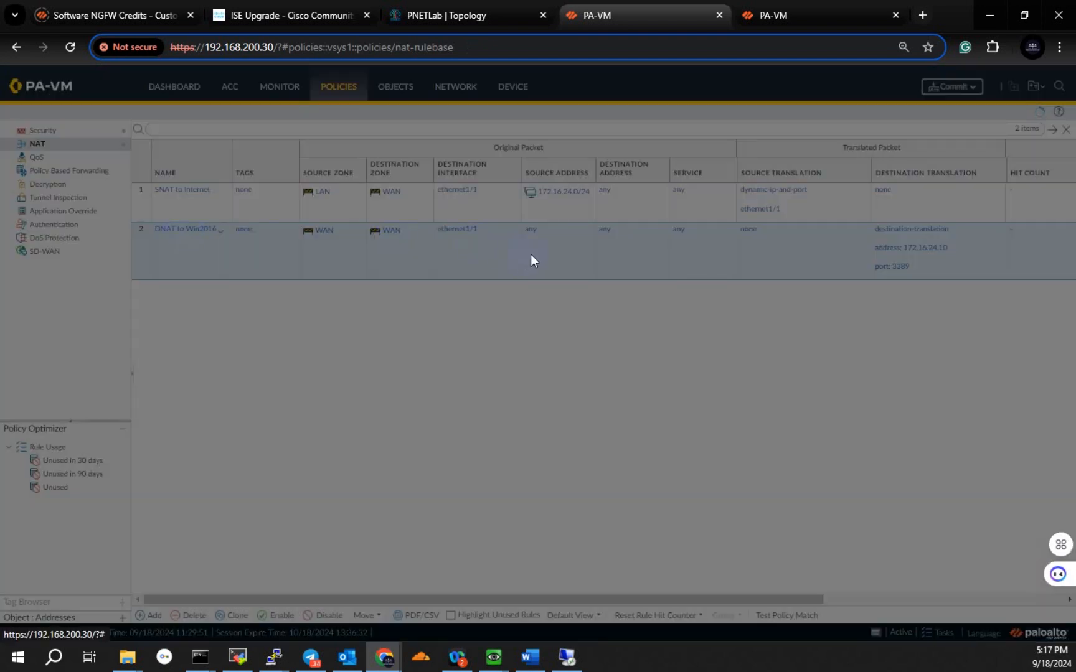
left_click(367, 269)
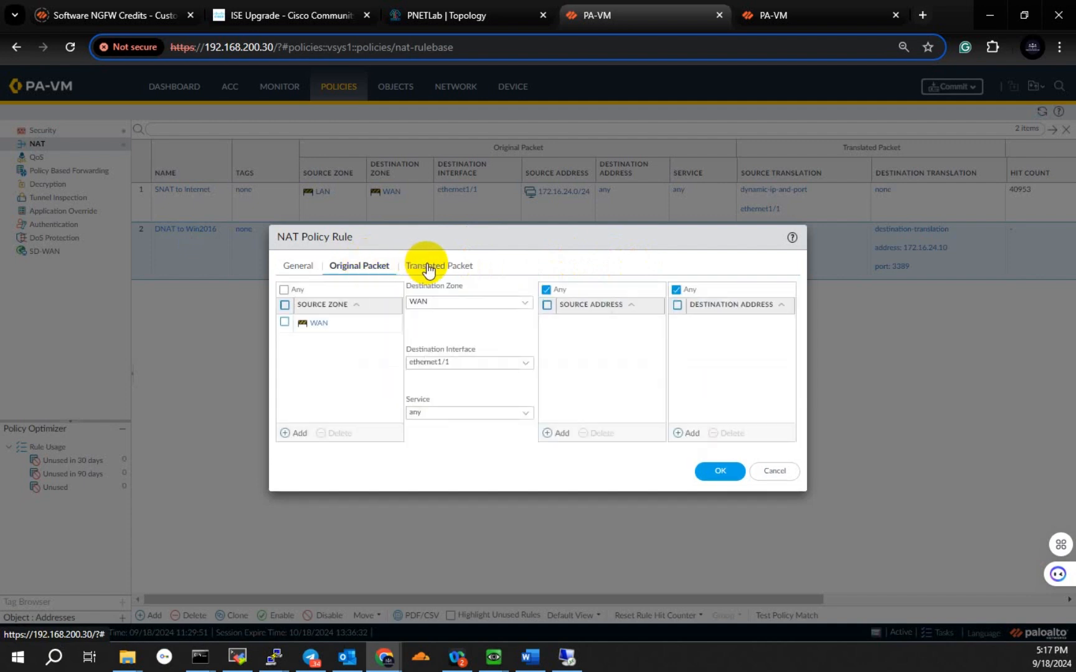
left_click(690, 434)
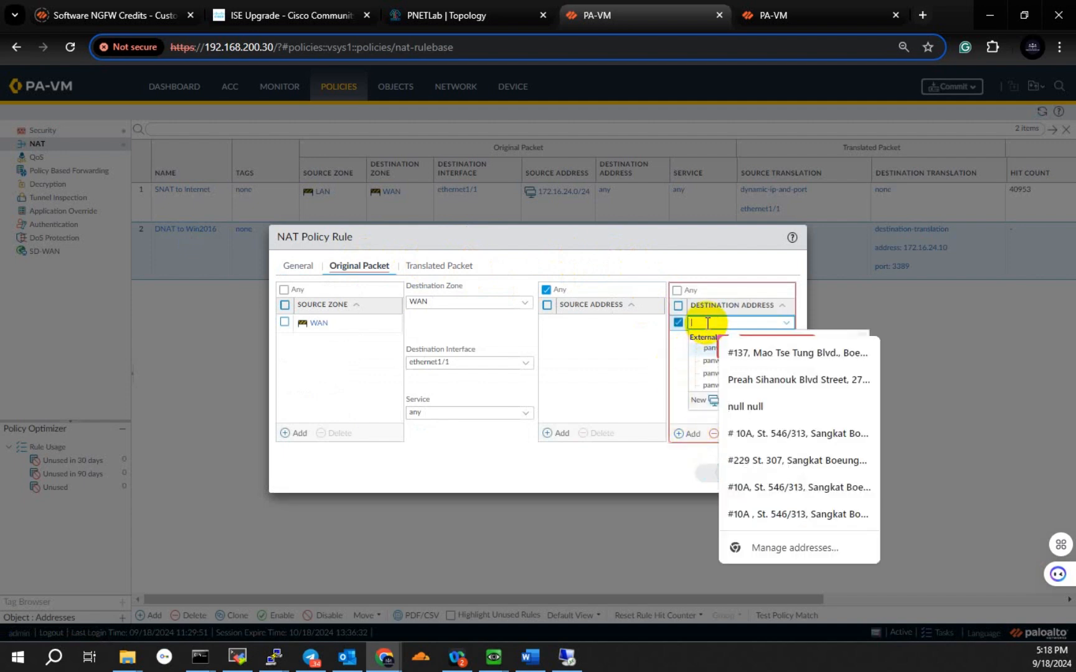
type("192.168")
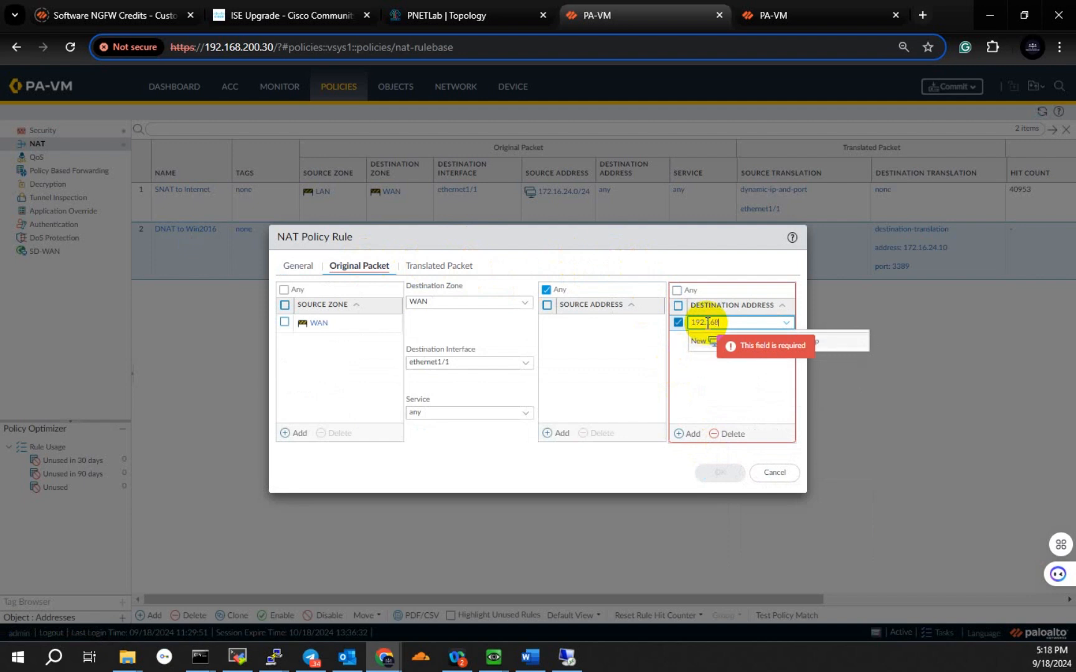
type(".200")
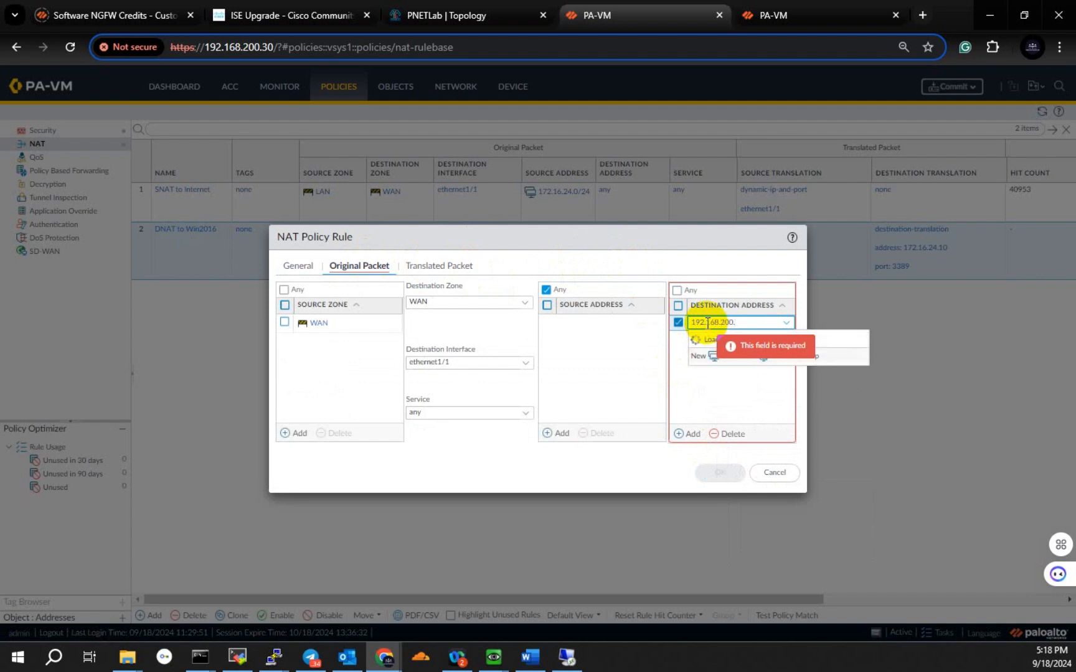
type(".107")
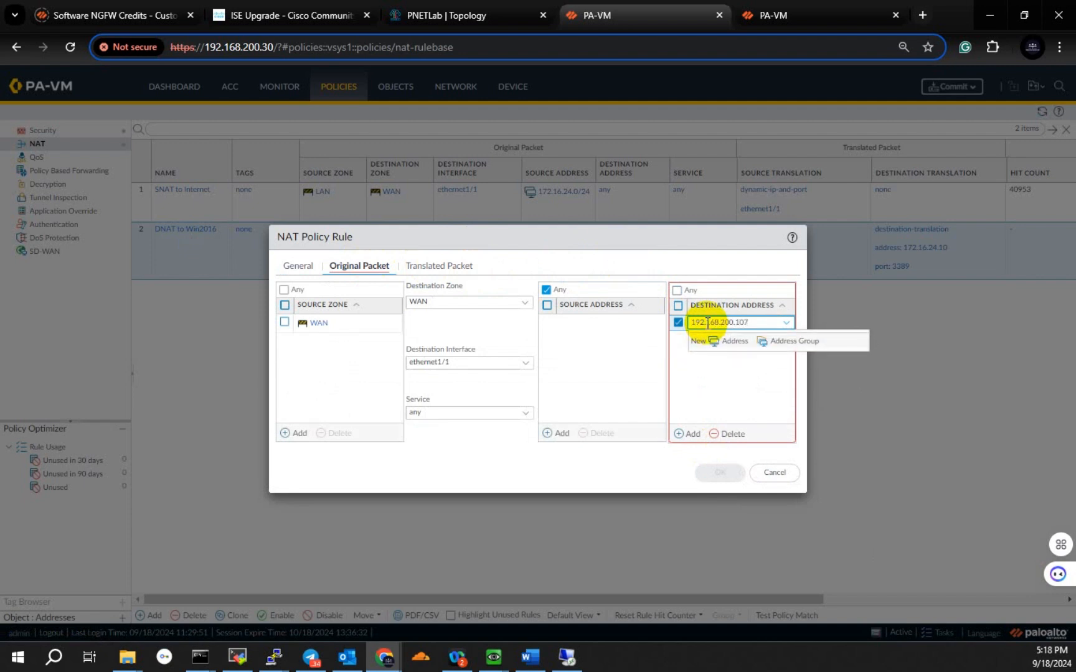
left_click(680, 385)
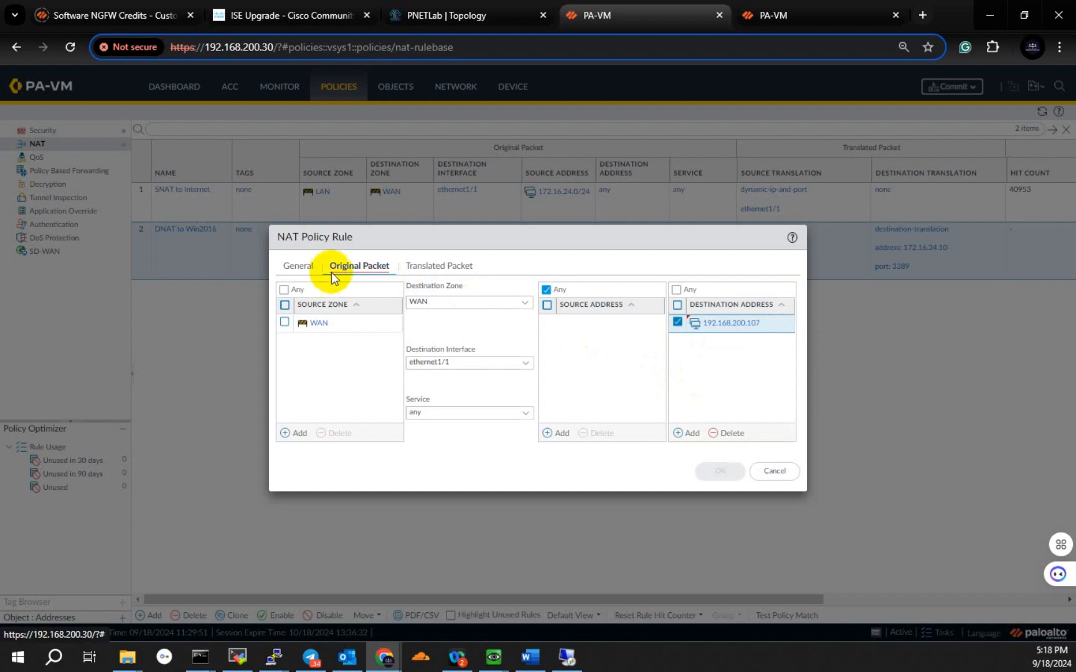
Step: Save the DNAT to Win2016 rule after checking its translated packet settings, and commit the firewall configuration
left_click(299, 266)
left_click(352, 267)
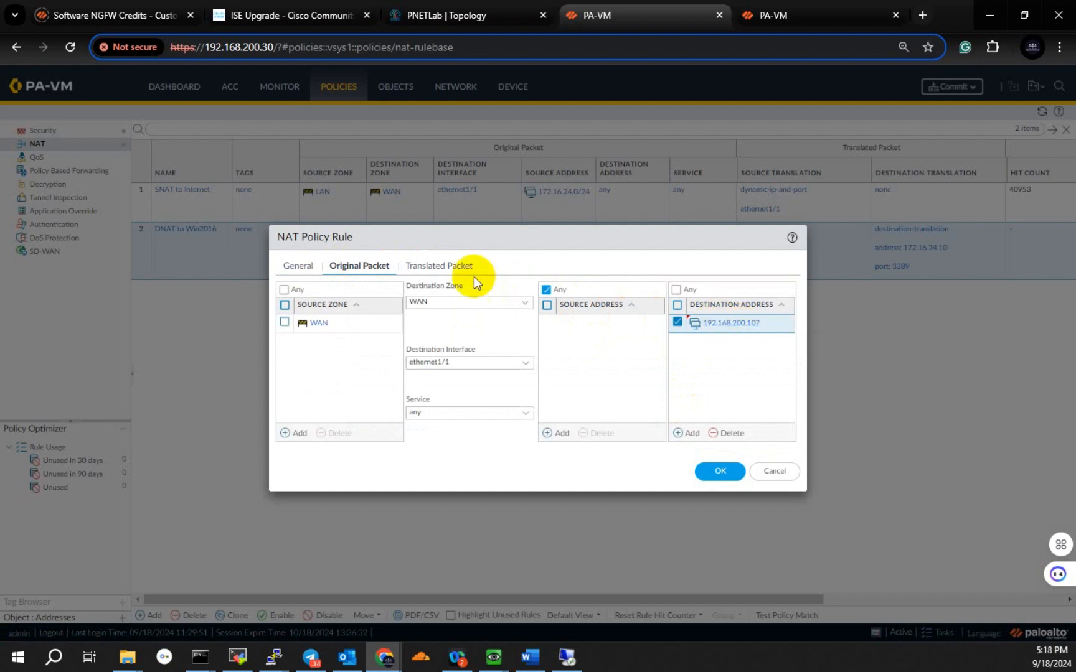
left_click(445, 268)
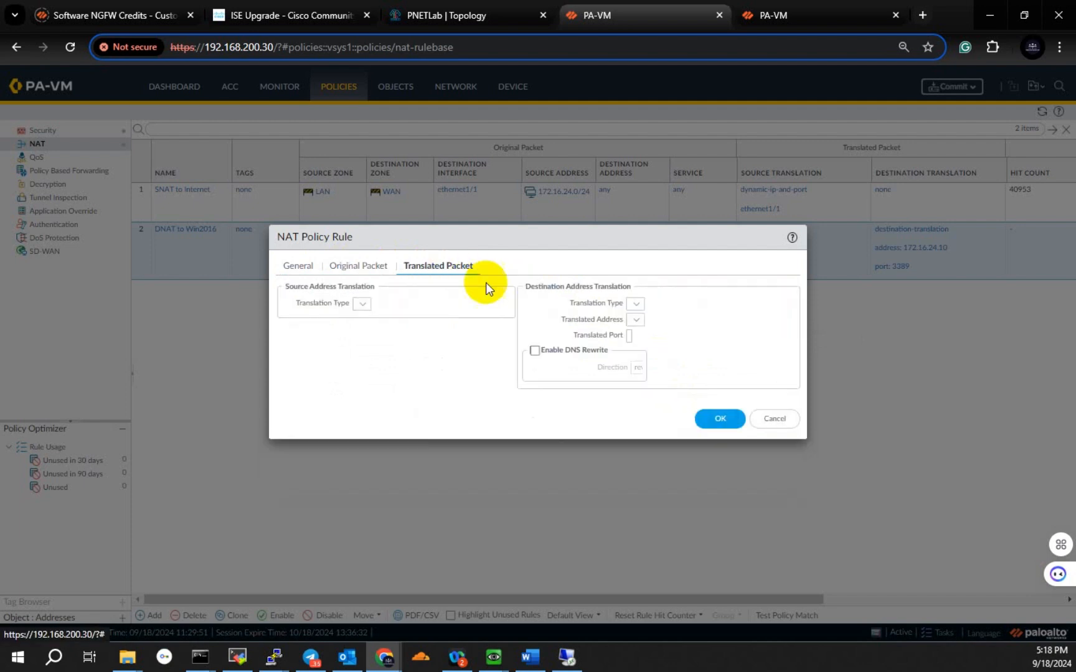
left_click(720, 419)
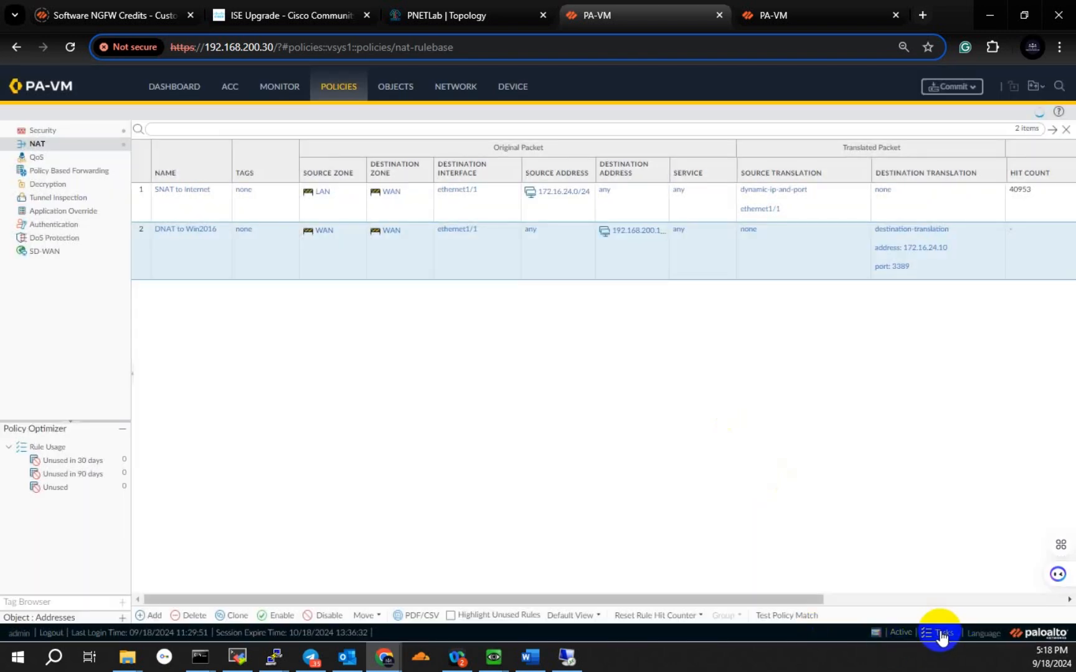
left_click(944, 90)
left_click(648, 519)
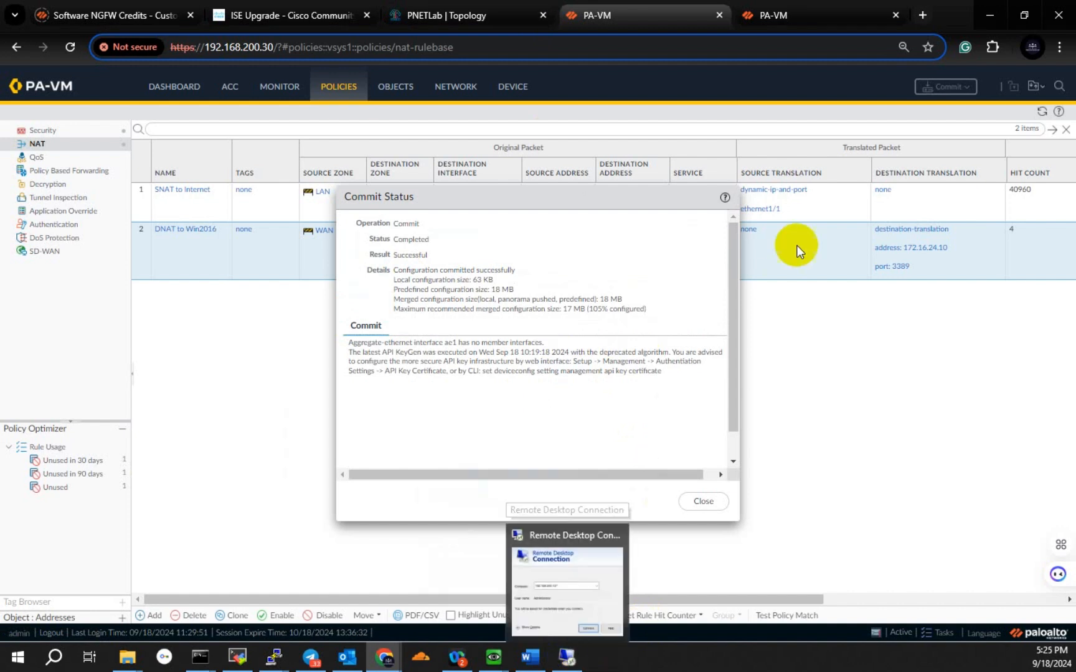
Step: Try a Remote Desktop connection to 192.168.200.107 with the Administrator account's password, and dismiss the resulting message
left_click(567, 657)
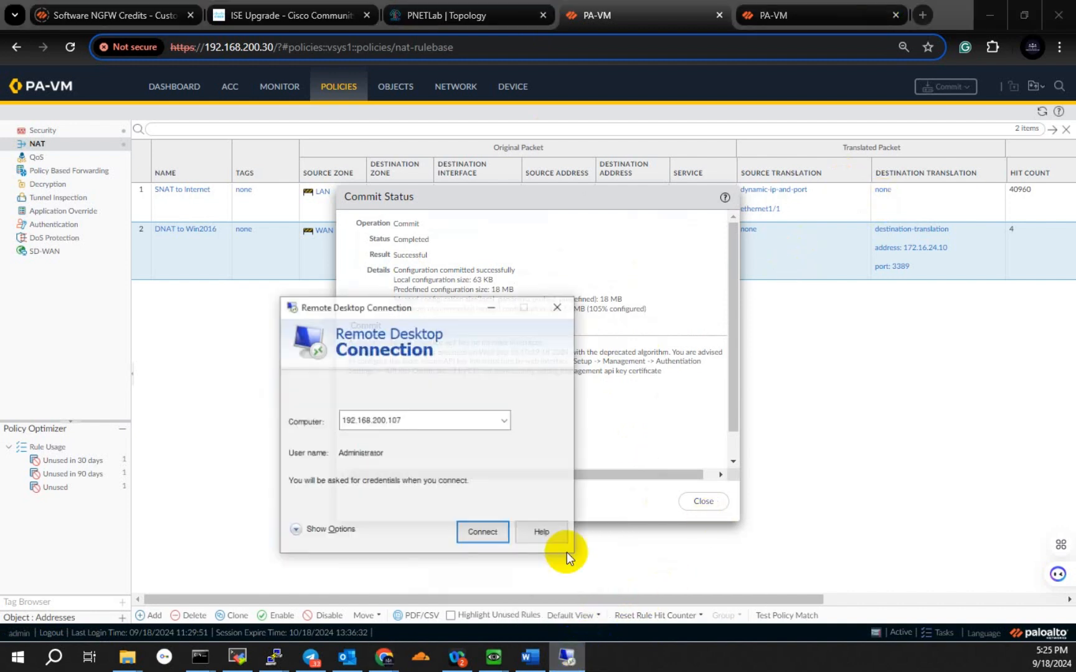
left_click(470, 528)
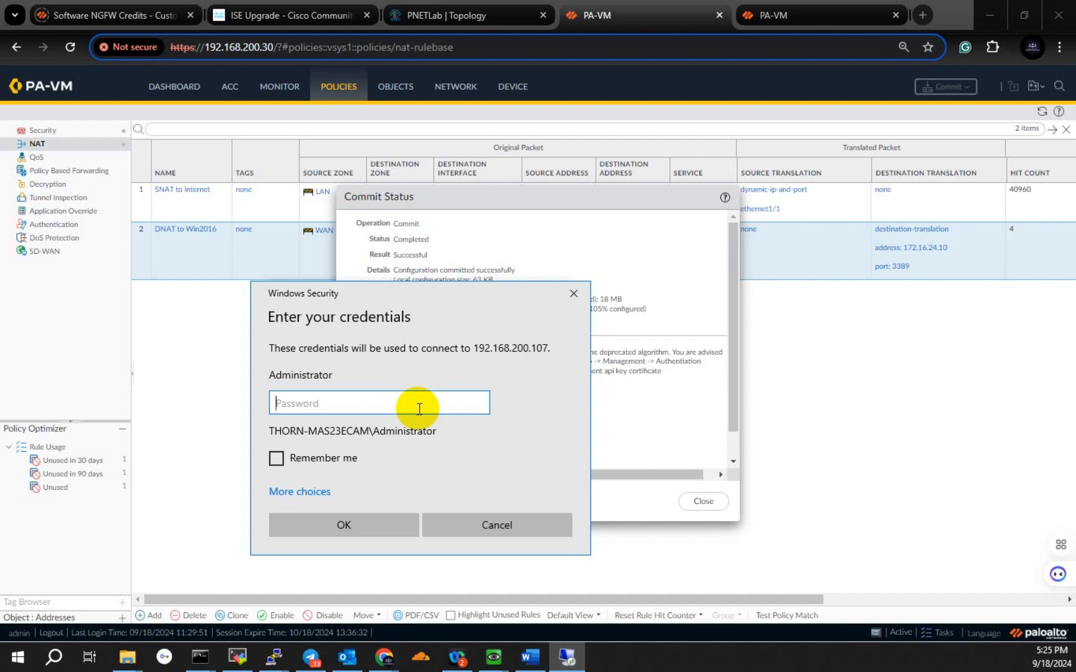
type("•••••••••••")
key("Return")
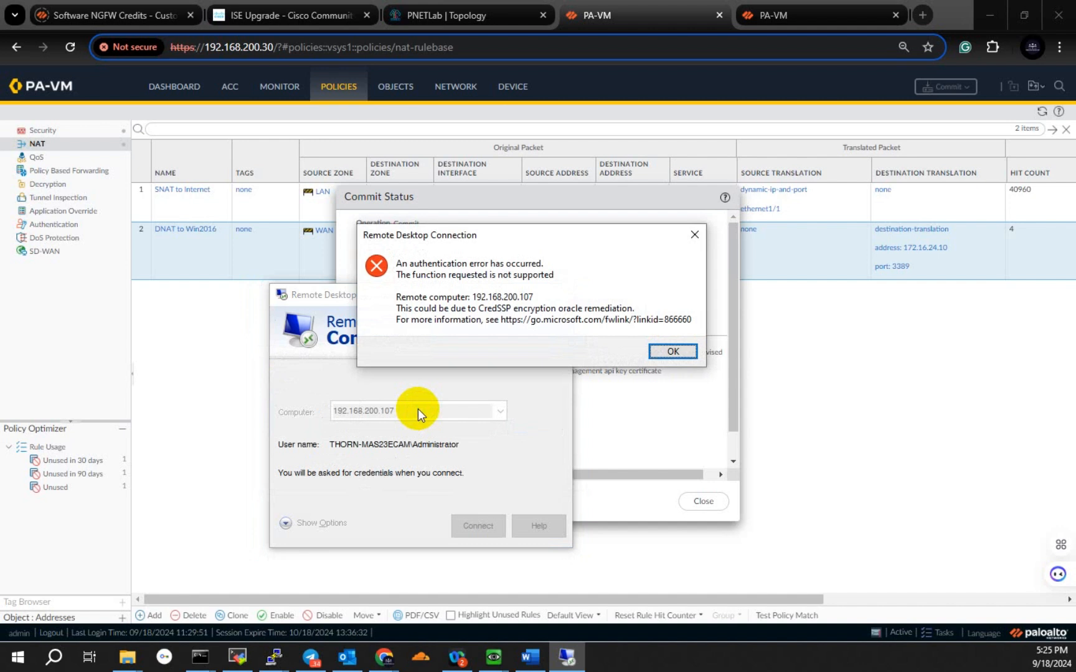
left_click(669, 350)
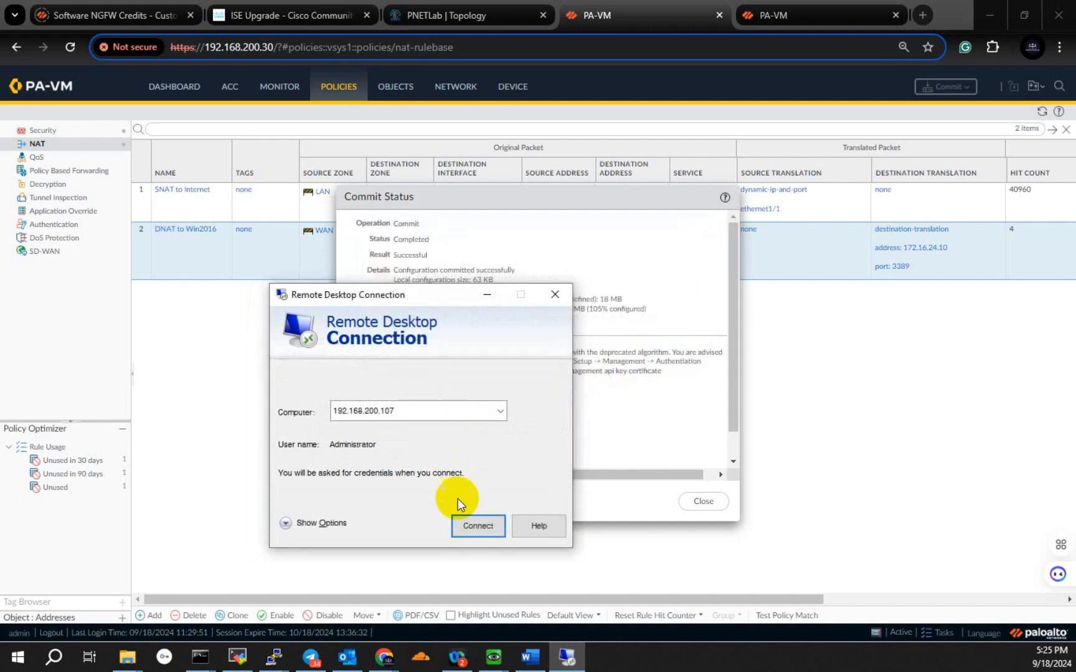
Step: Retry the Remote Desktop sign-in to 192.168.200.107, entering the Administrator password again, and close the message
left_click(474, 531)
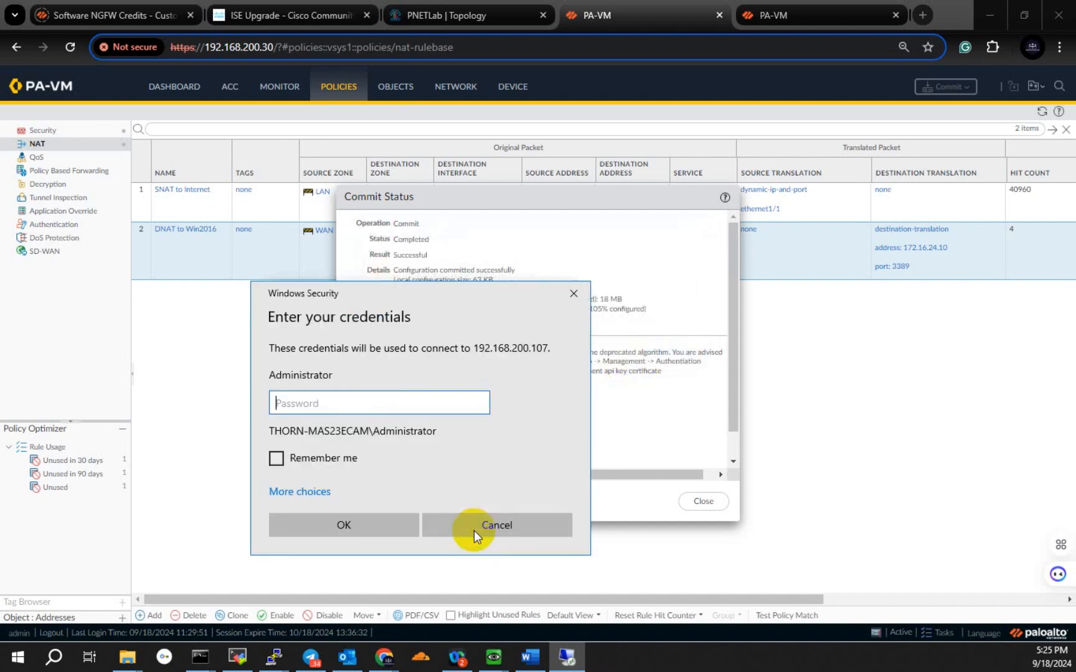
type("•••••••")
key("Return")
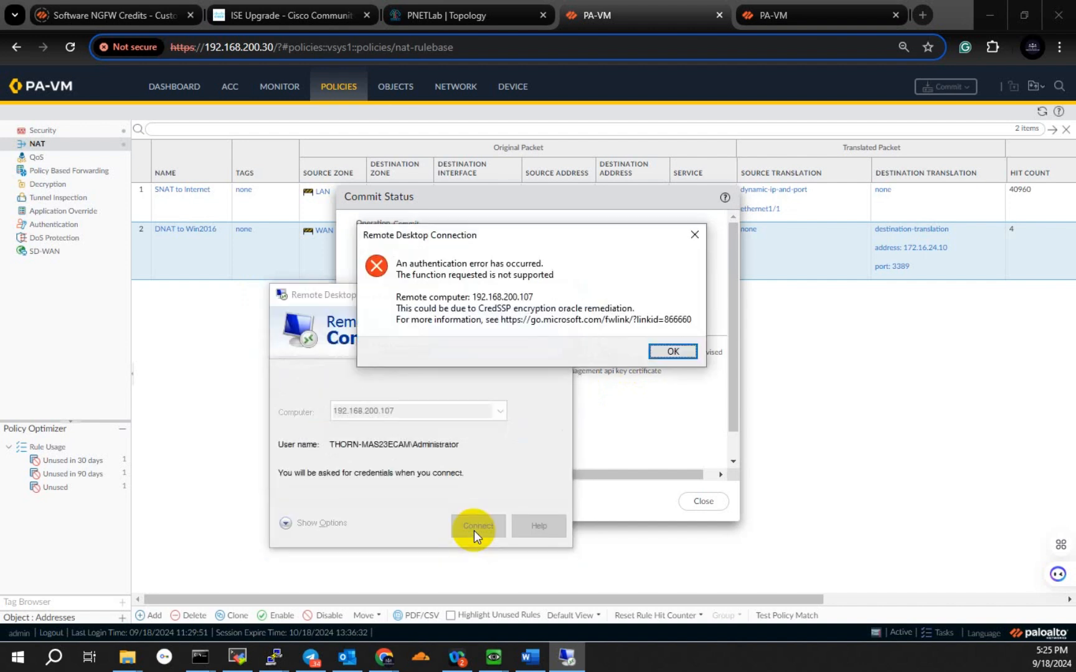
left_click(673, 341)
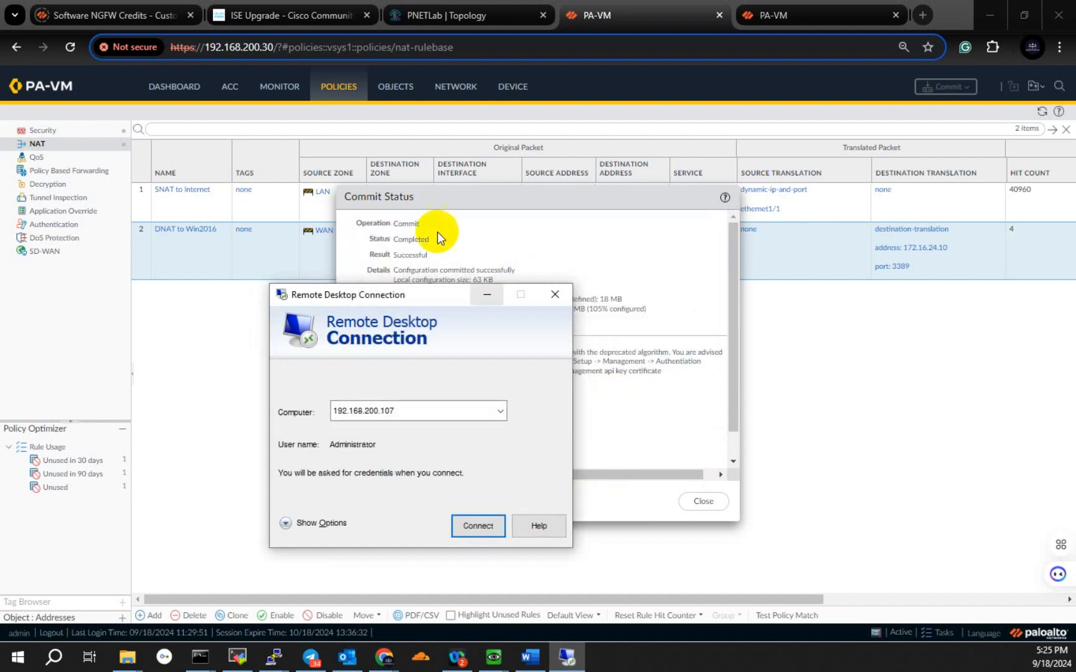
Step: Switch to the PNETLab topology, open the Win2016 console, and show the Local Server properties in Server Manager
left_click(452, 11)
left_click(399, 464)
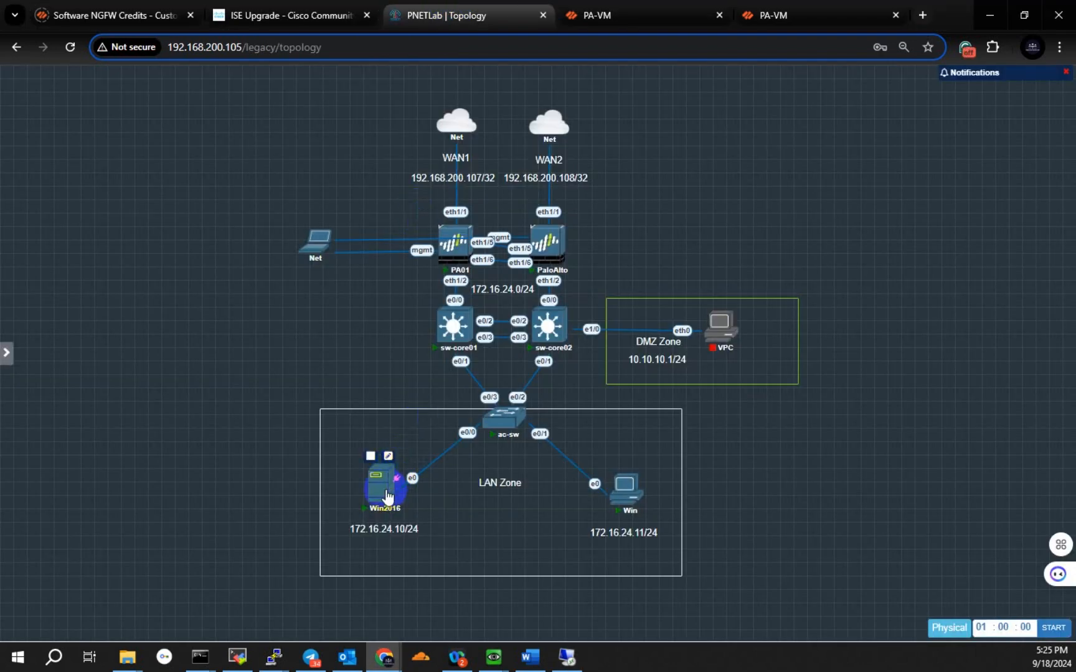
left_click(531, 163)
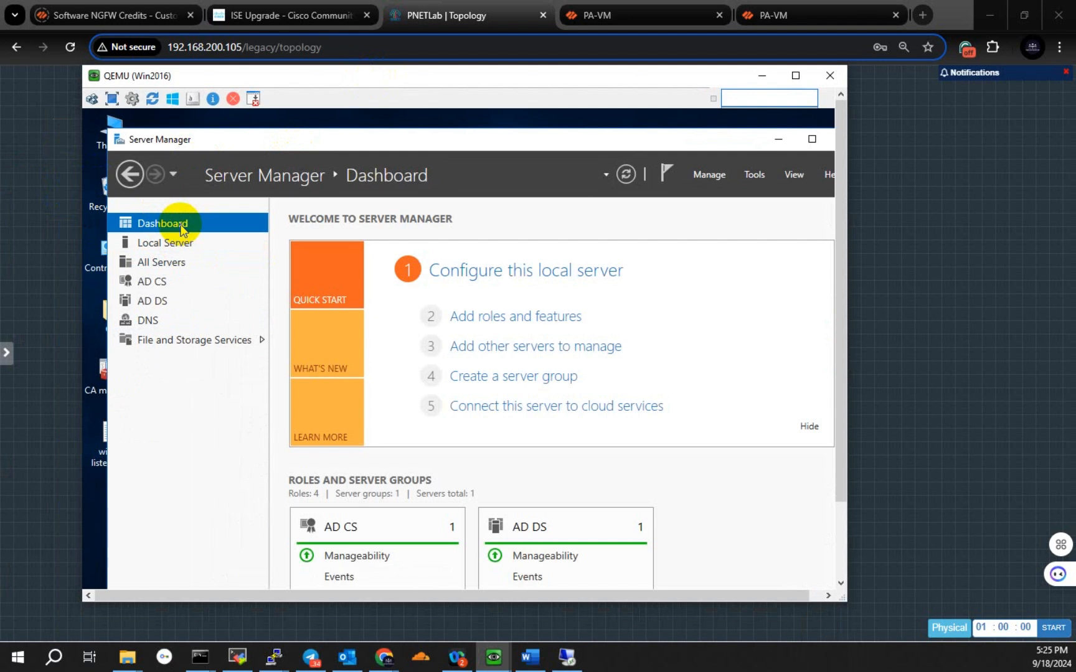
left_click(163, 244)
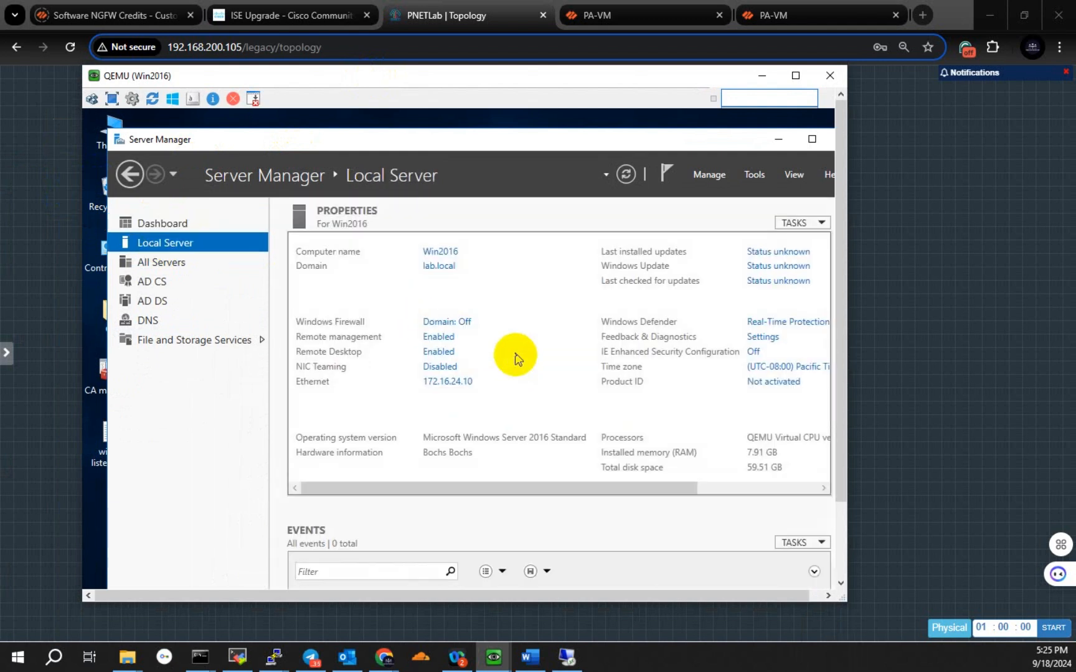
Step: Turn off the Network Level Authentication requirement for Remote Desktop on Win2016, save the system properties, and minimize the console
left_click(441, 350)
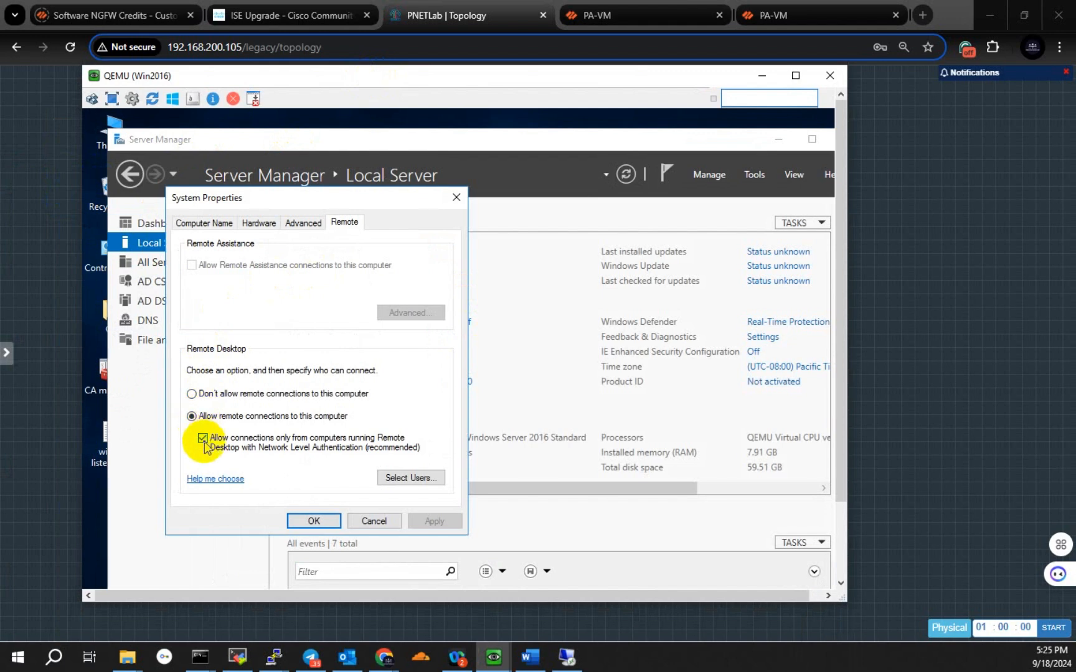
left_click(203, 439)
left_click(427, 522)
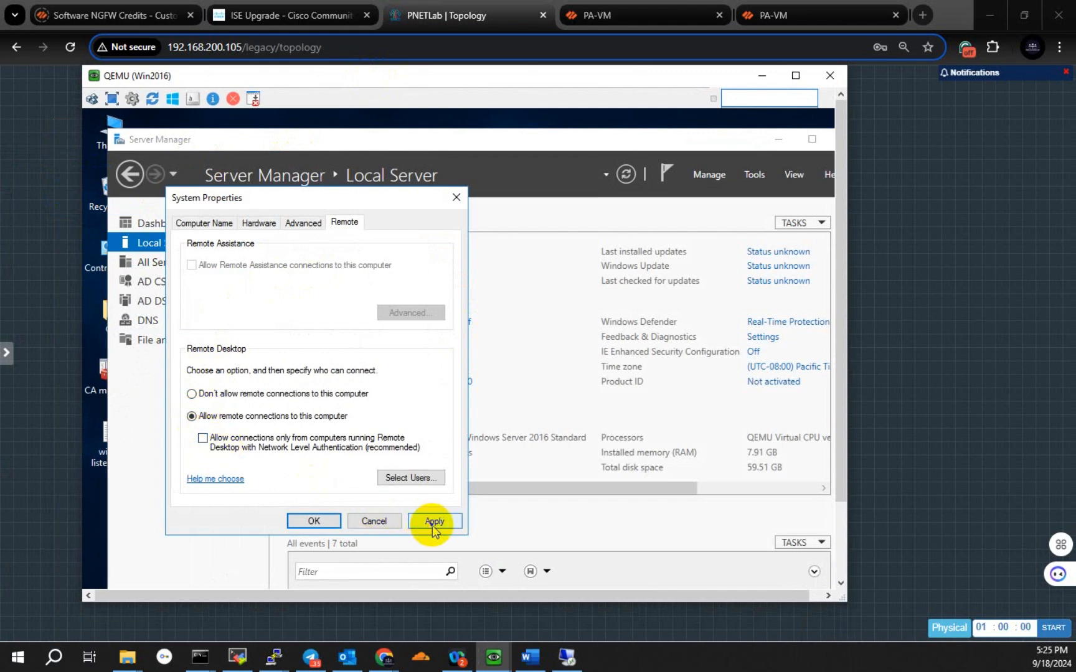
left_click(316, 521)
left_click(762, 75)
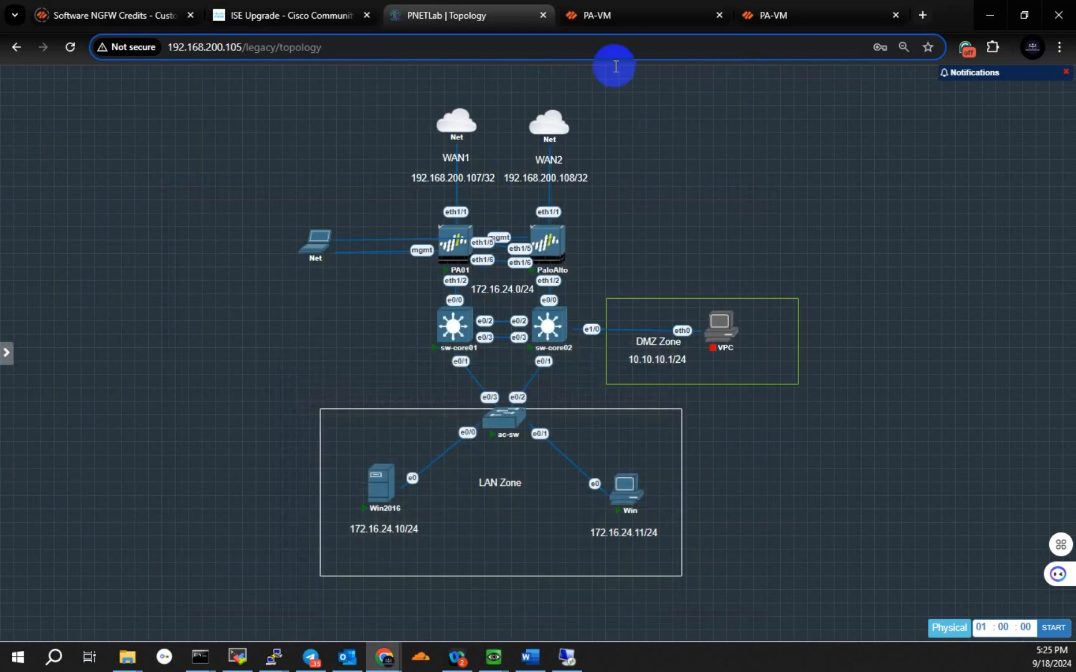
Step: Return to the firewall page and connect Remote Desktop to 192.168.200.107, entering the Administrator account's password and accepting the certificate warning
left_click(605, 13)
left_click(567, 657)
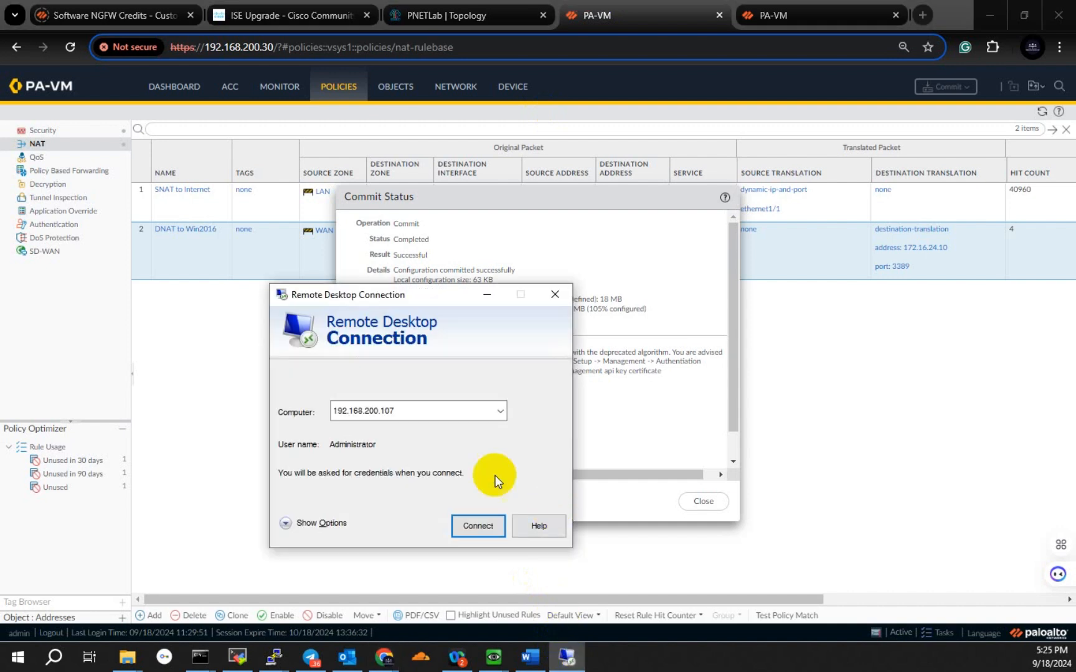
left_click(474, 526)
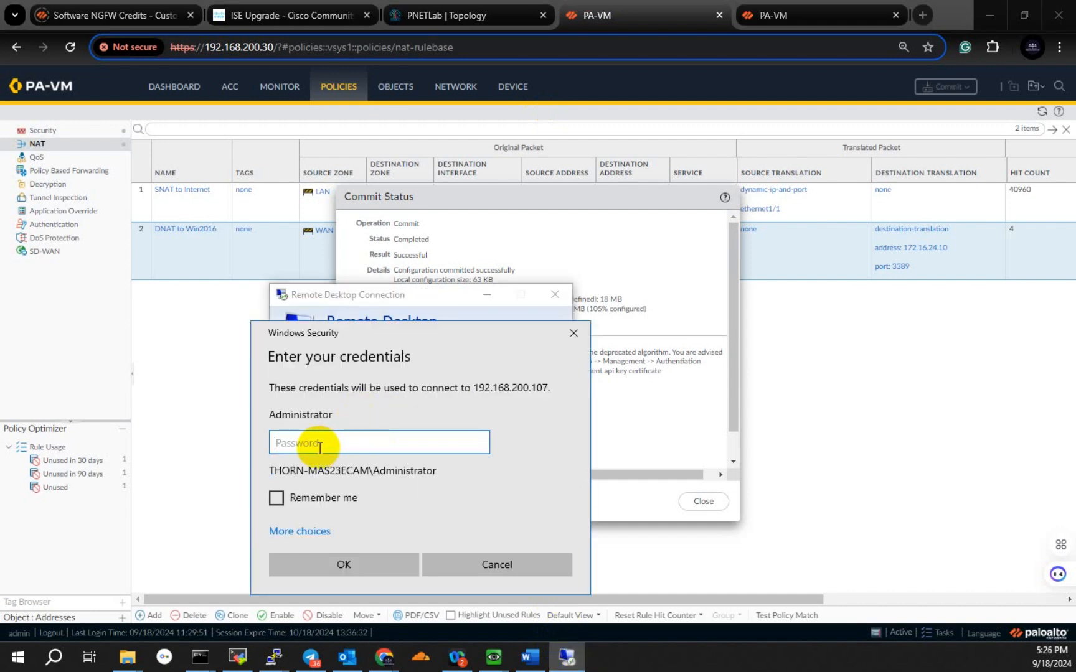
type("*********")
key("Return")
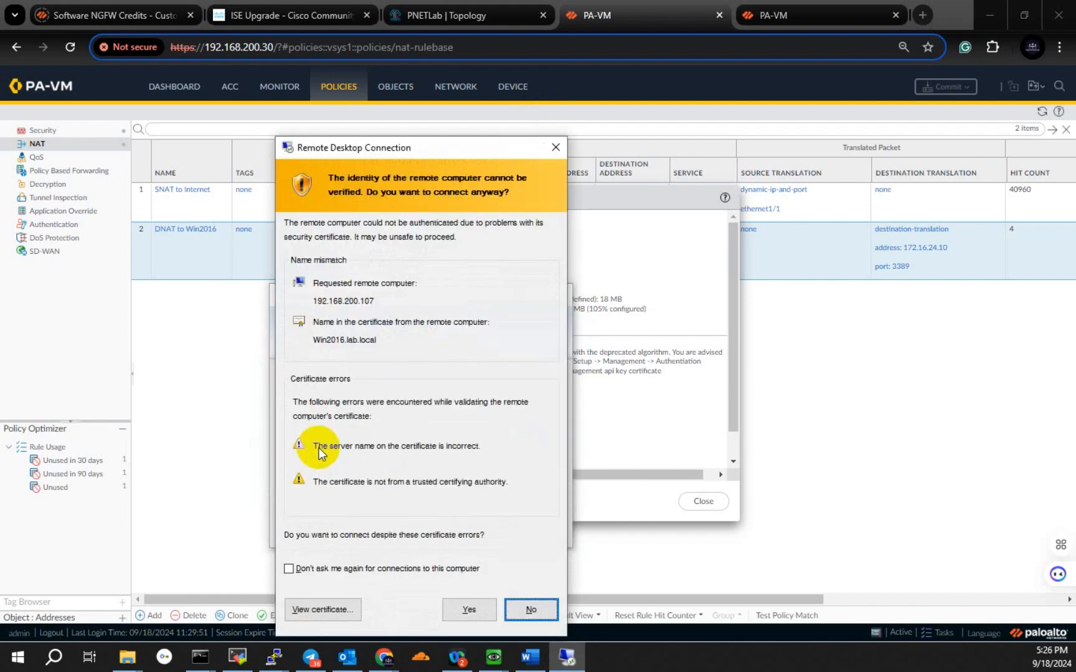
left_click(472, 610)
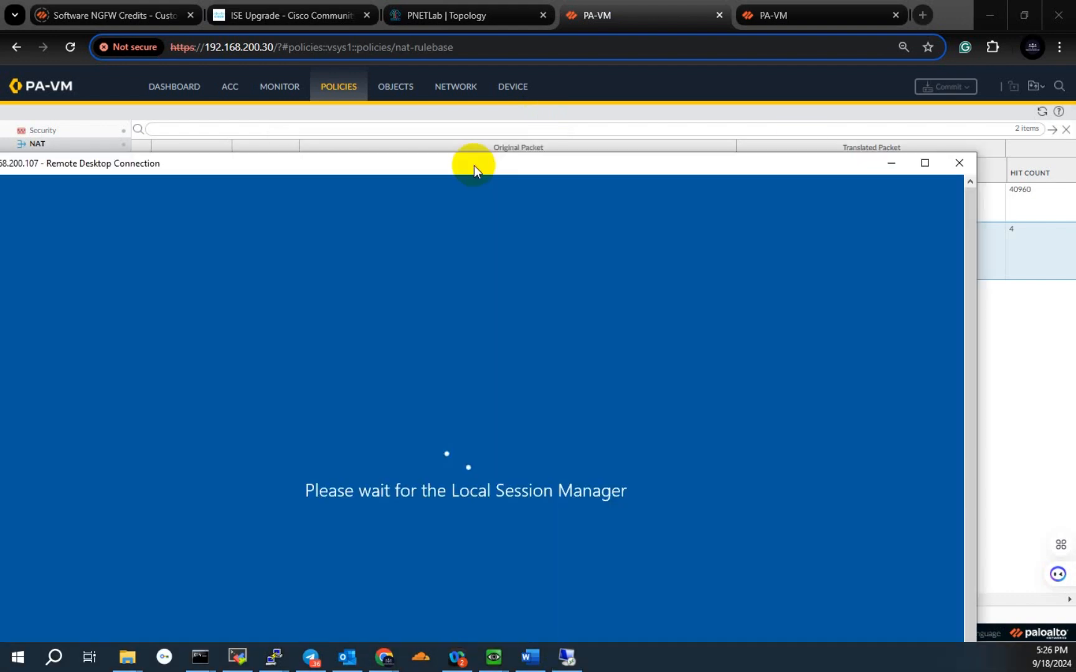
Step: Dismiss the sign-in message in the remote session, select the LAB\Administrator account, and minimize the session window
left_click_drag(474, 166, 544, 39)
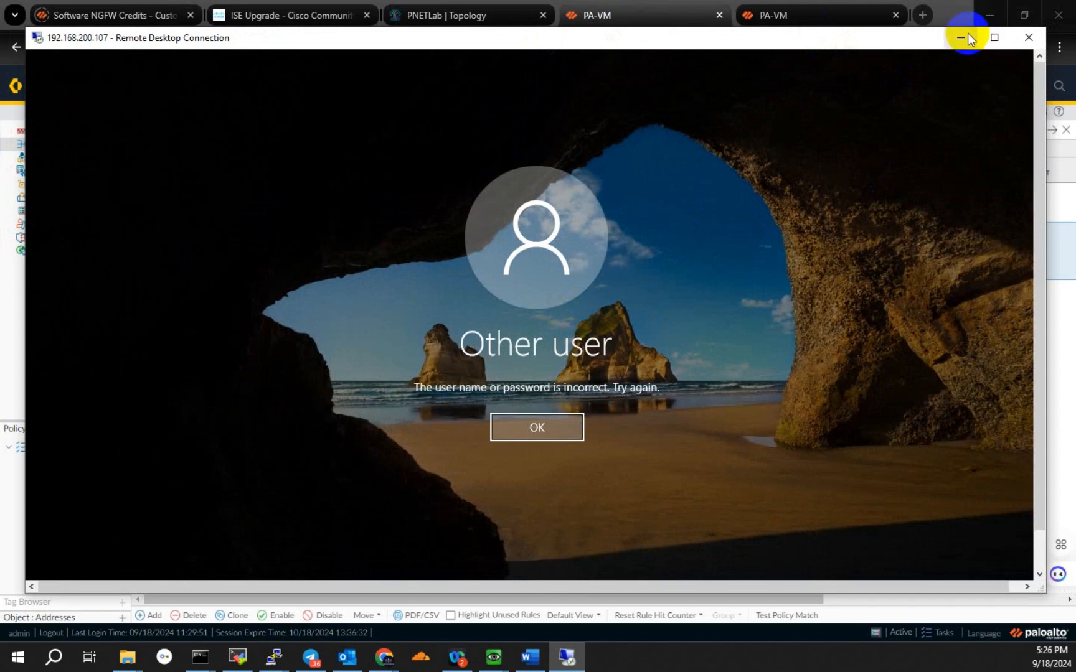
left_click(540, 428)
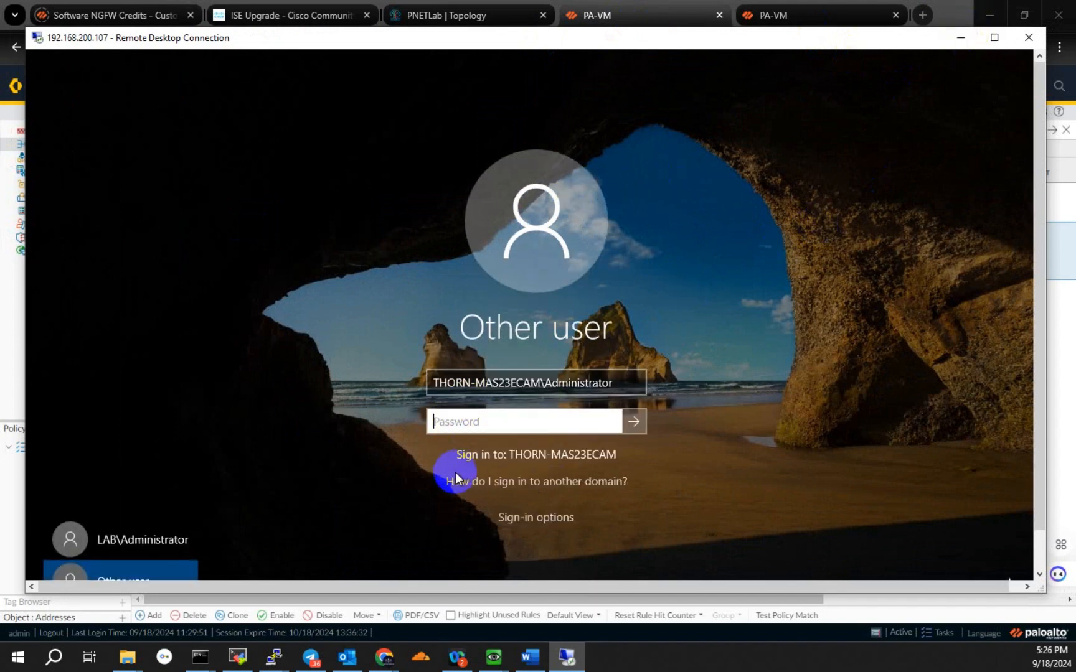
left_click(145, 541)
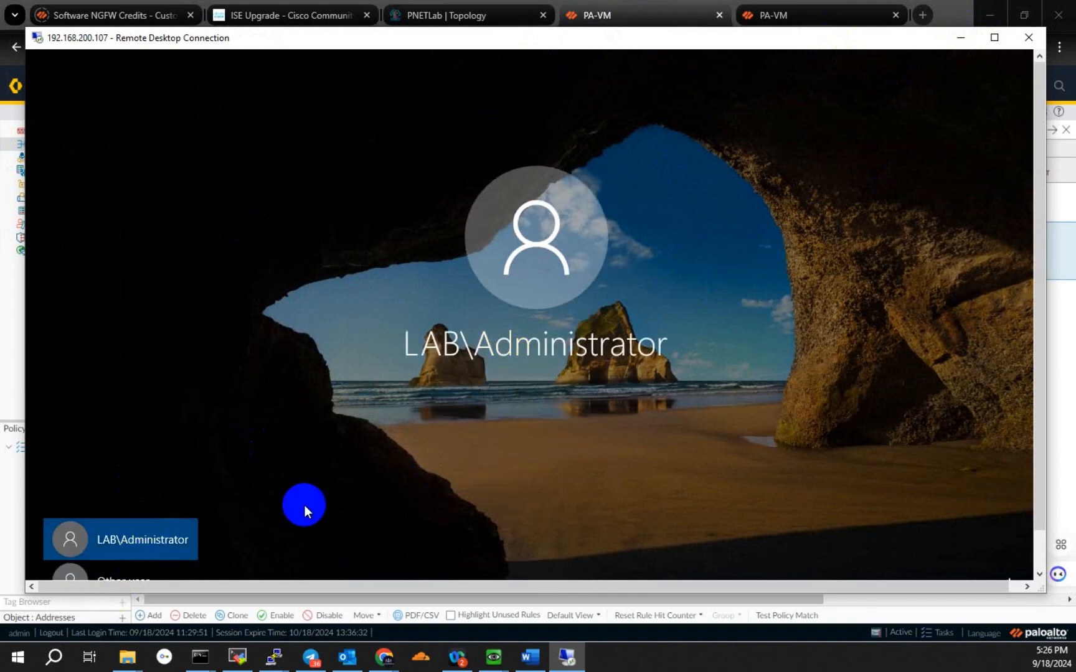
left_click_drag(1040, 202, 1026, 576)
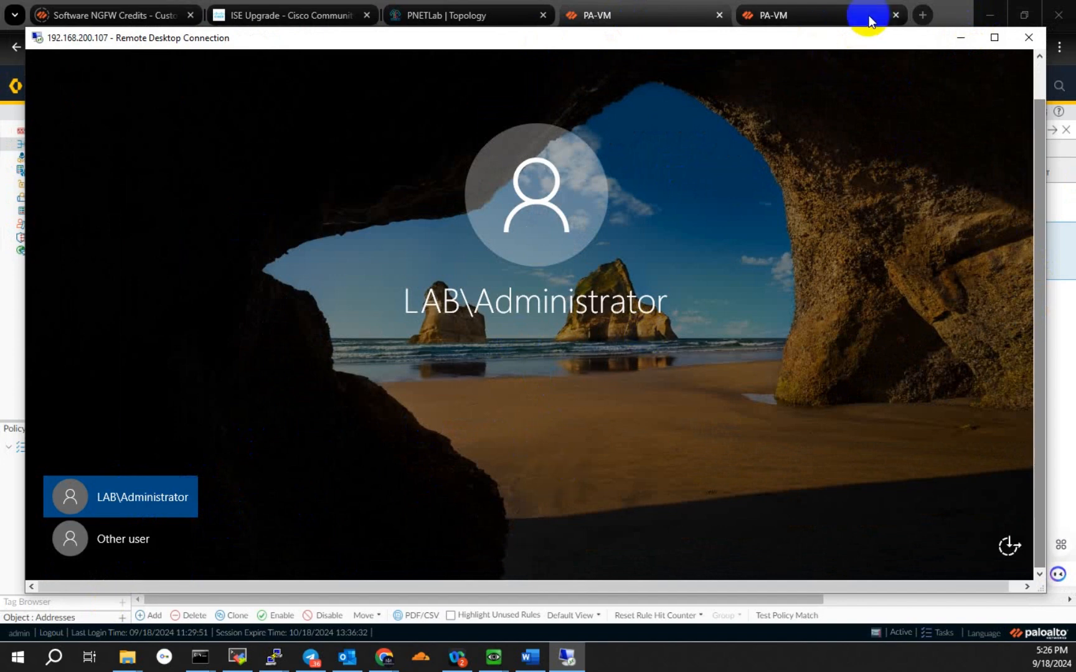
left_click(961, 38)
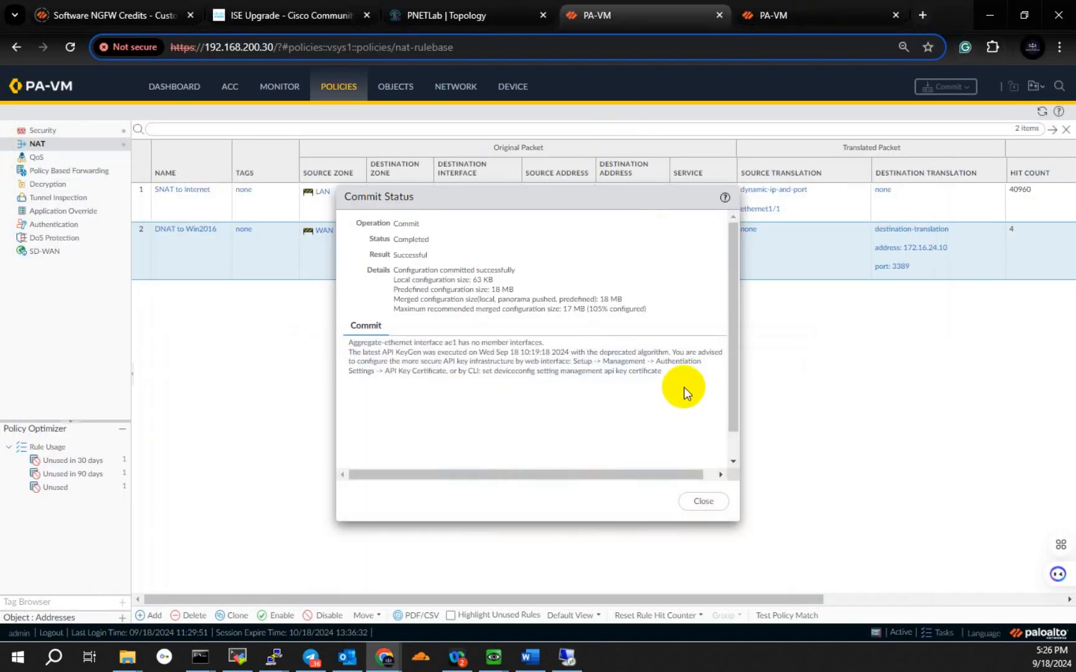
Step: Close the commit status and open the detailed view of the newest ms-rdp entry in the firewall's traffic log
left_click(715, 500)
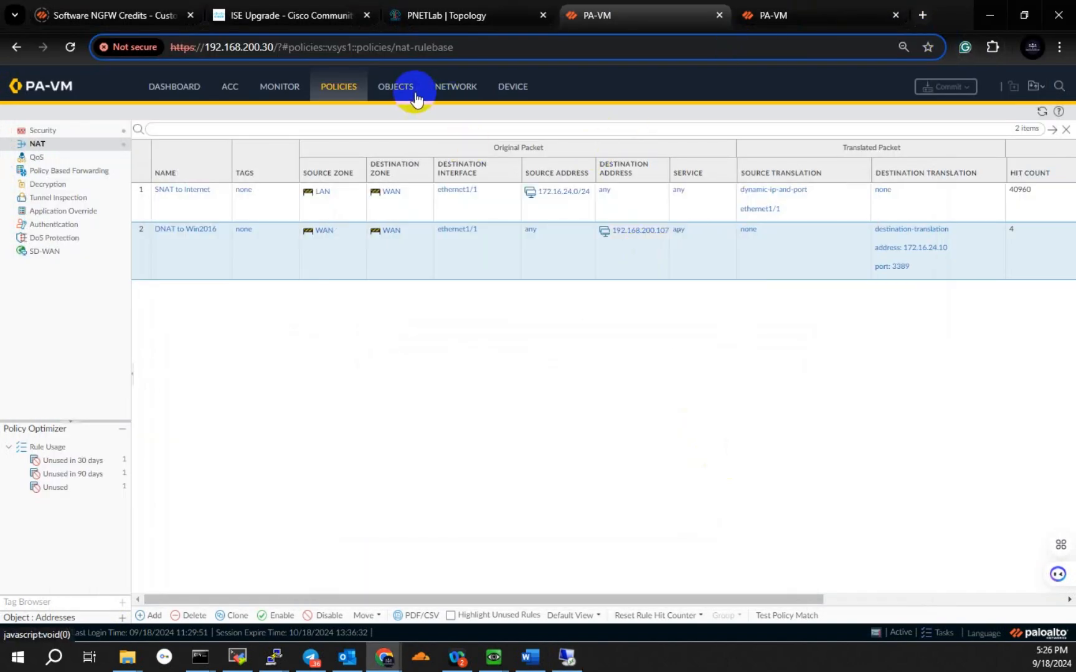
left_click(281, 90)
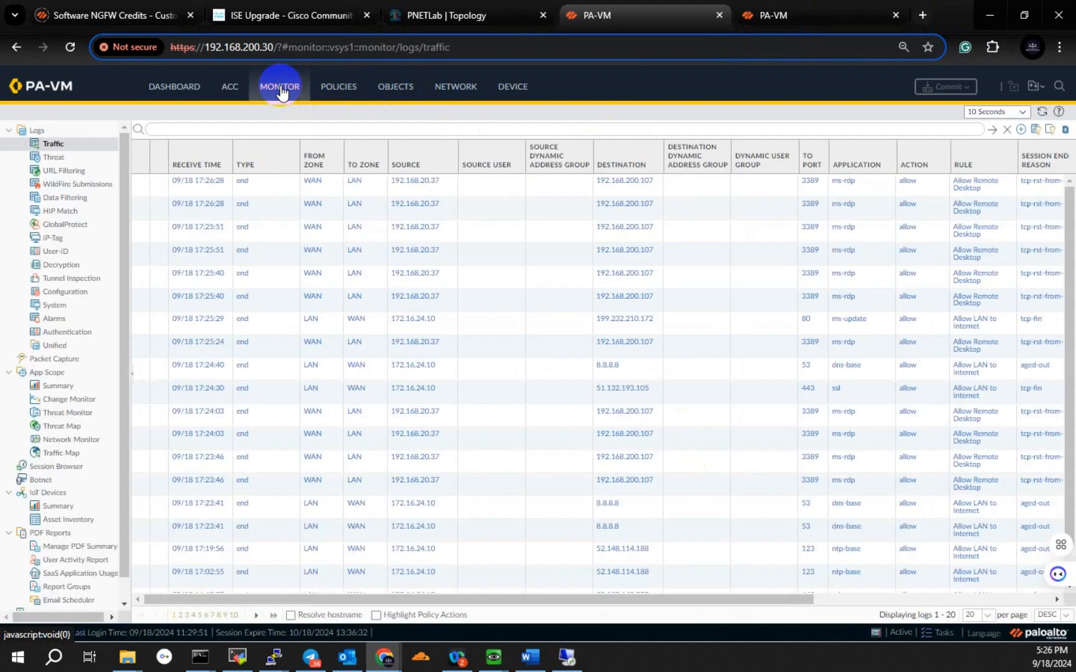
left_click(139, 184)
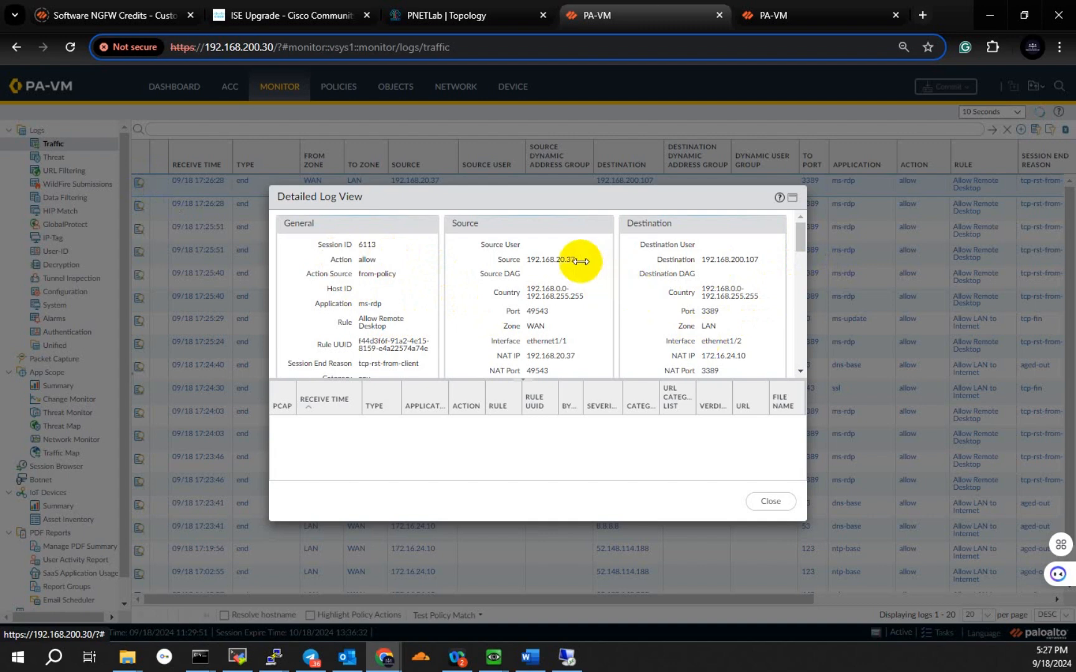
Step: Examine the action, source, destination and NAT details of the Remote Desktop session in the log entry
scroll(552, 257, "down", 10)
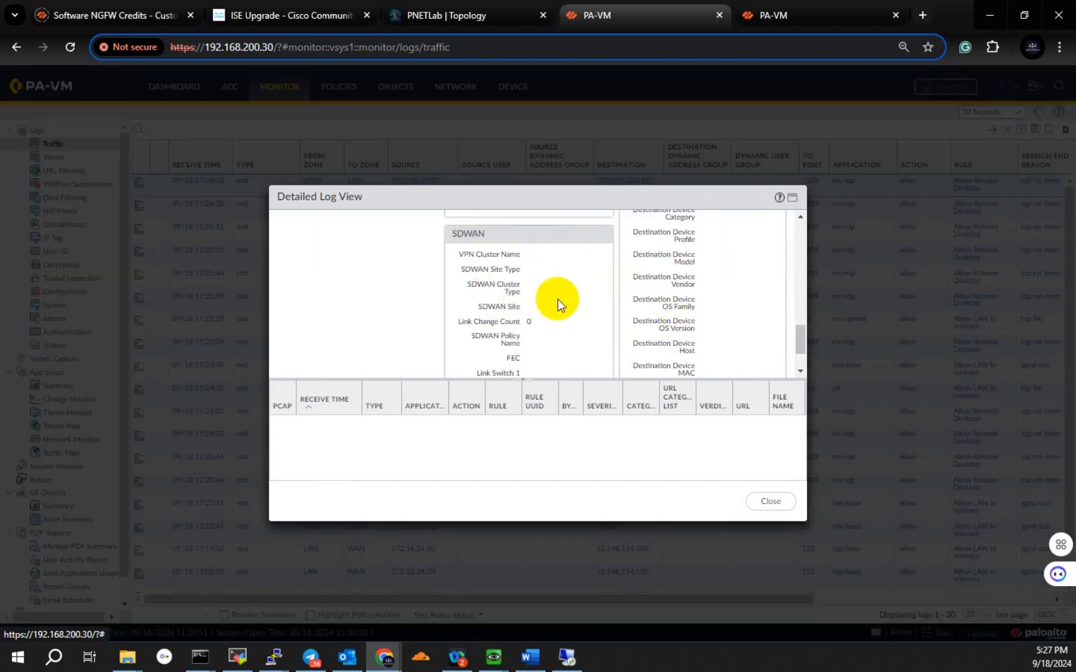
left_click_drag(801, 339, 824, 242)
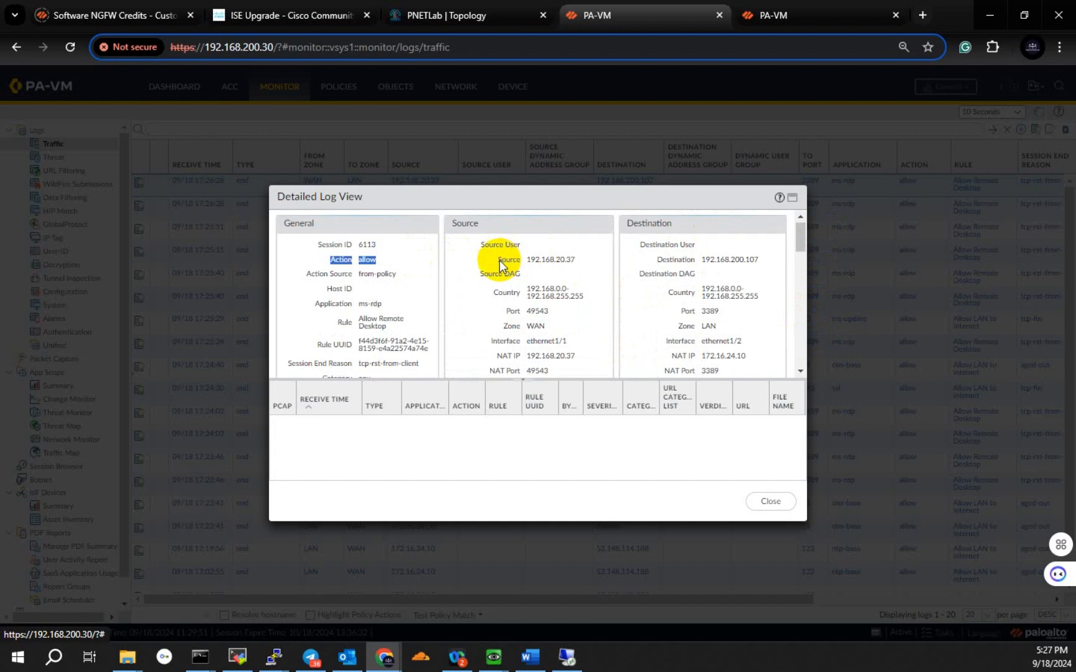
left_click(569, 260)
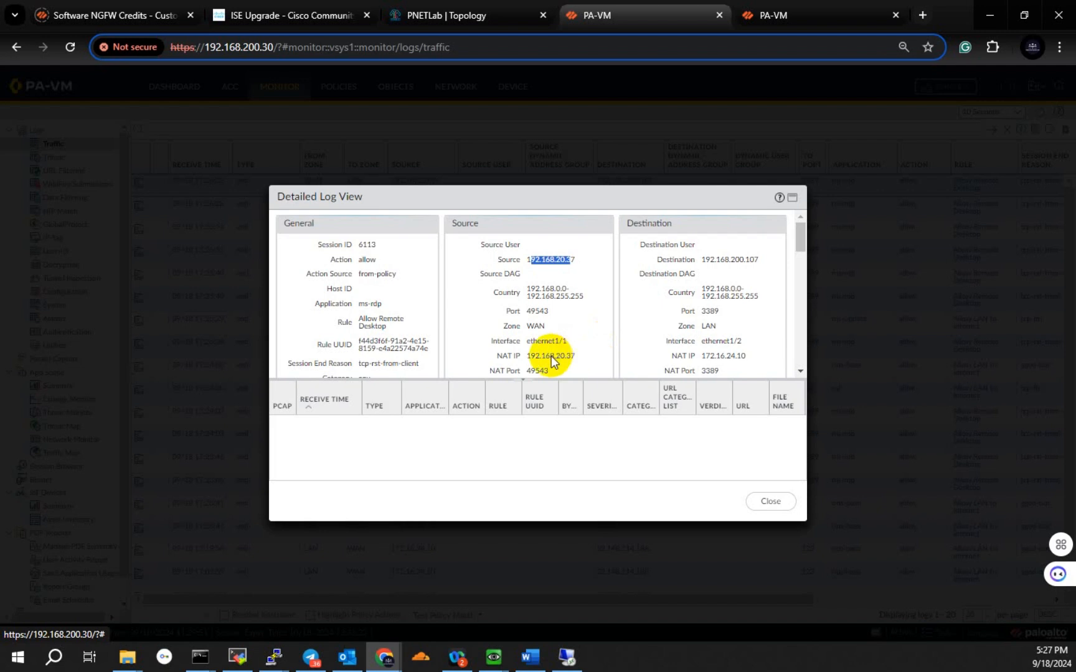
scroll(687, 185, "down", 1)
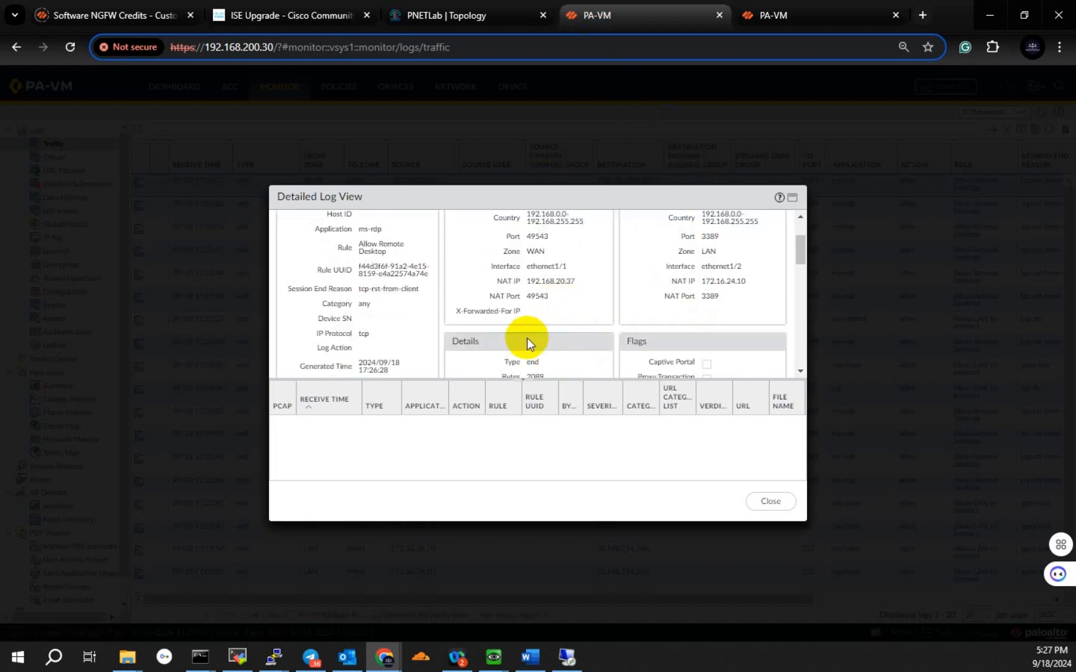
scroll(552, 327, "down", 1)
scroll(626, 312, "down", 6)
scroll(649, 320, "up", 8)
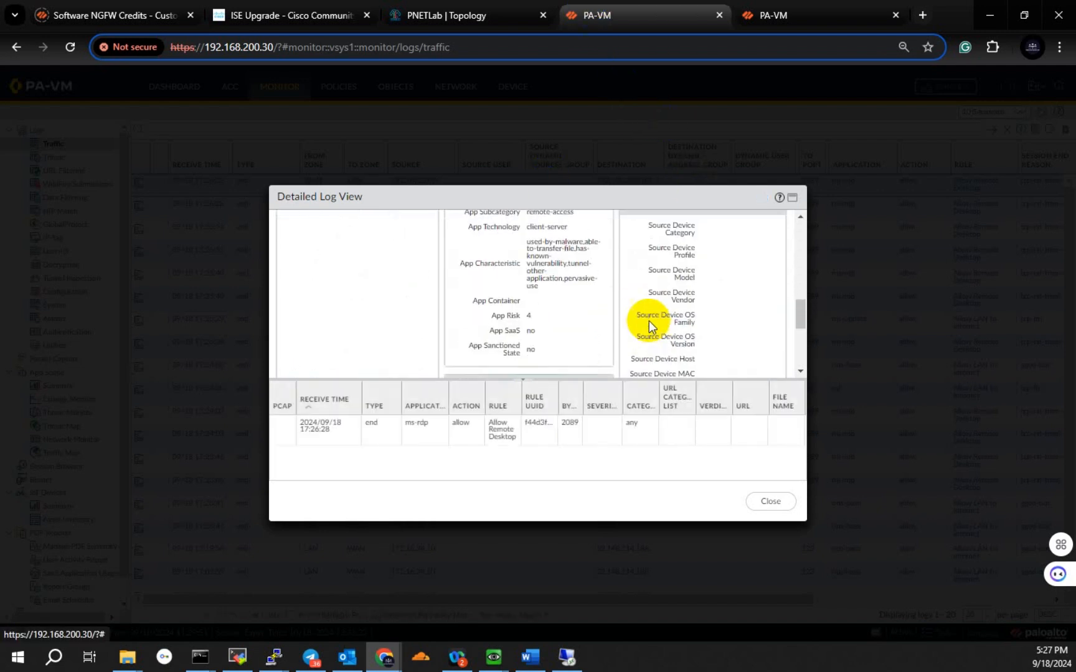
left_click(539, 555)
Step: Run ipconfig in the command prompt and compare the Wi-Fi IPv4 address with the source NAT IP in the firewall's log details
mouse_move(206, 655)
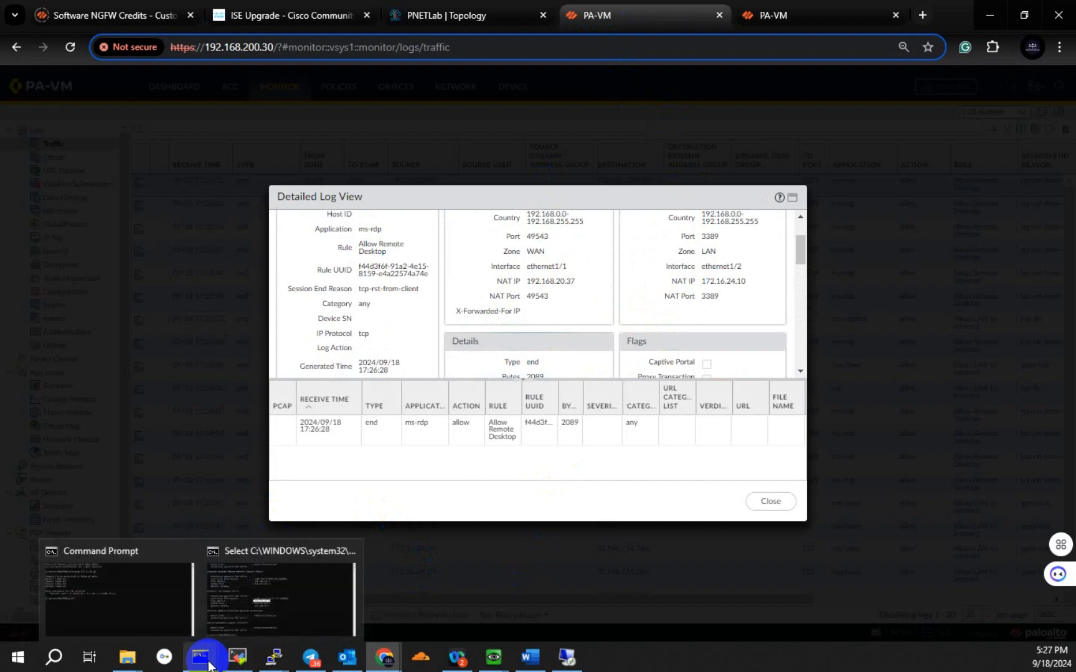
left_click(259, 616)
left_click(602, 392)
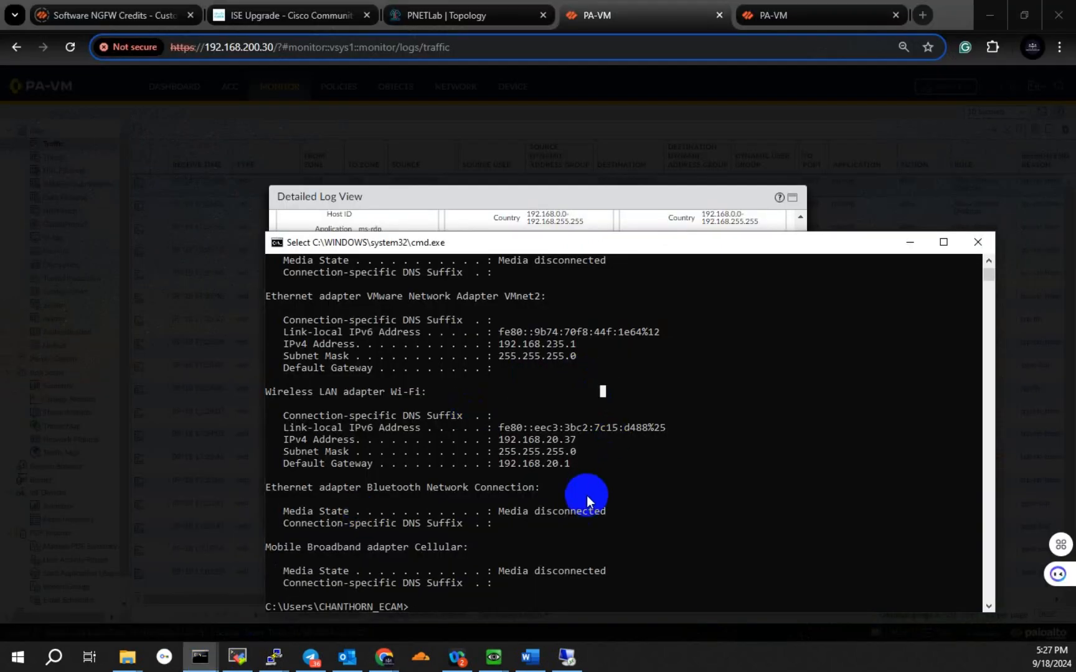
scroll(592, 501, "down", 3)
key("Escape")
type("ipconfig")
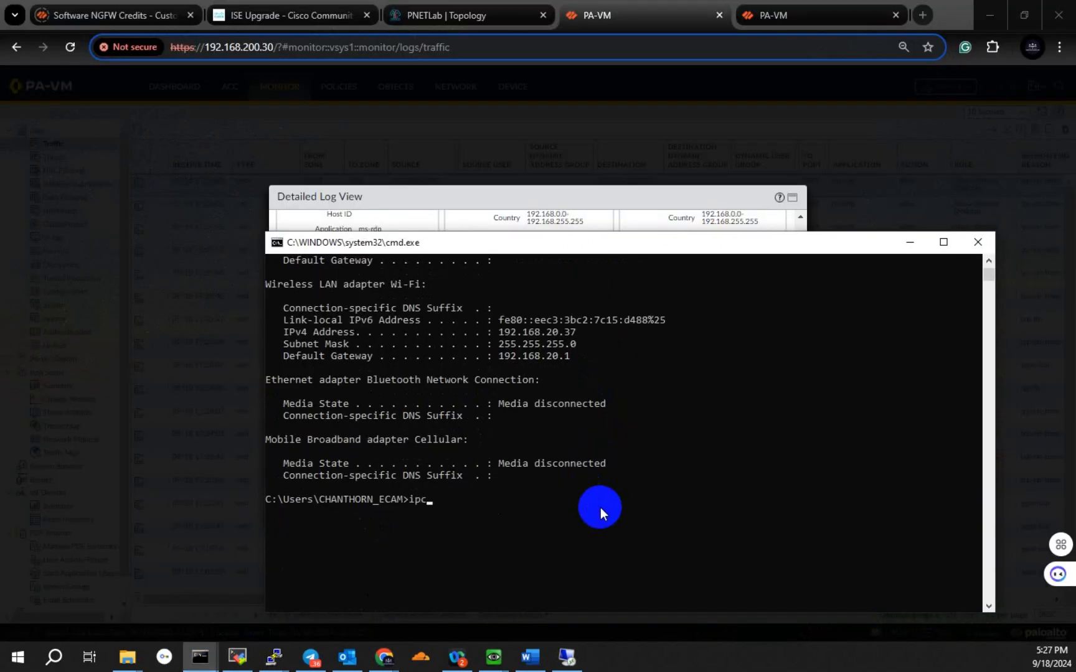
key("Return")
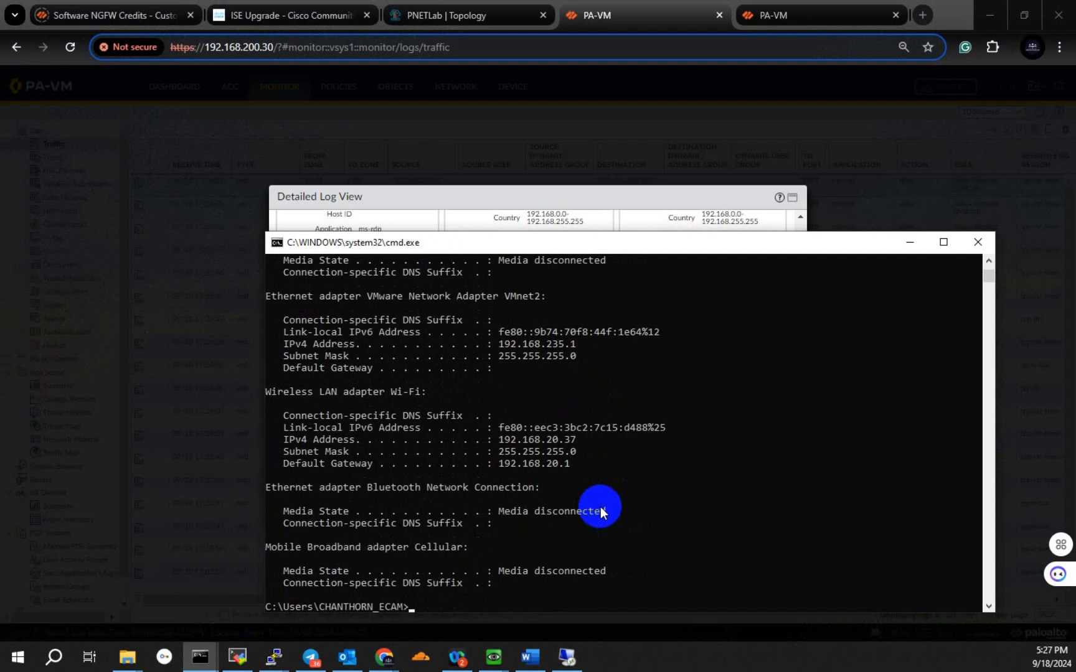
left_click_drag(497, 443, 583, 442)
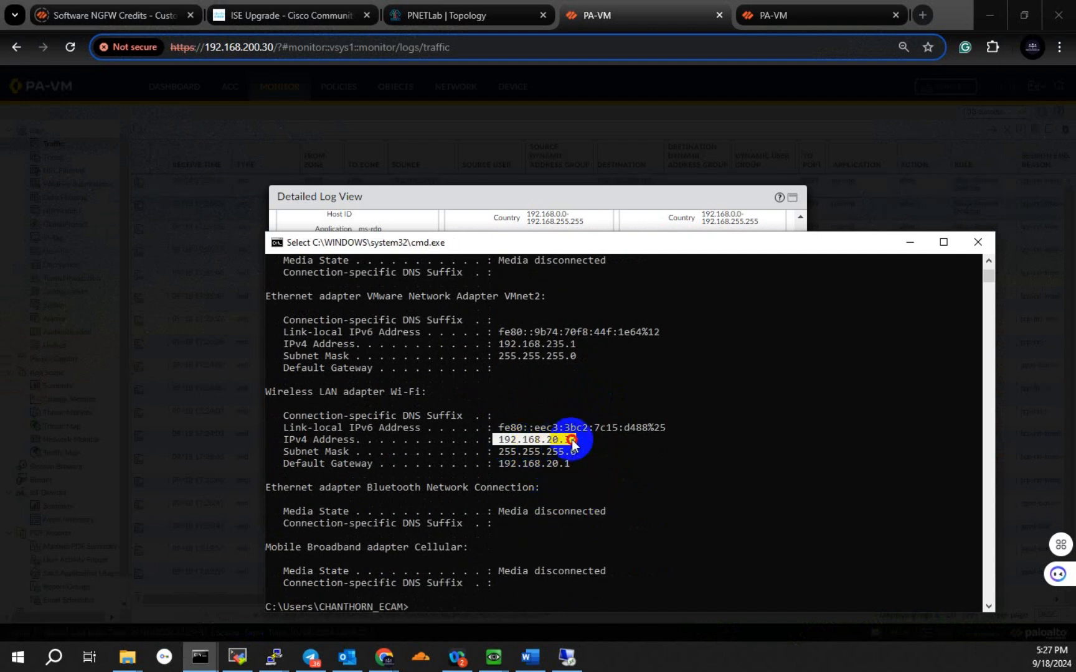
left_click(632, 13)
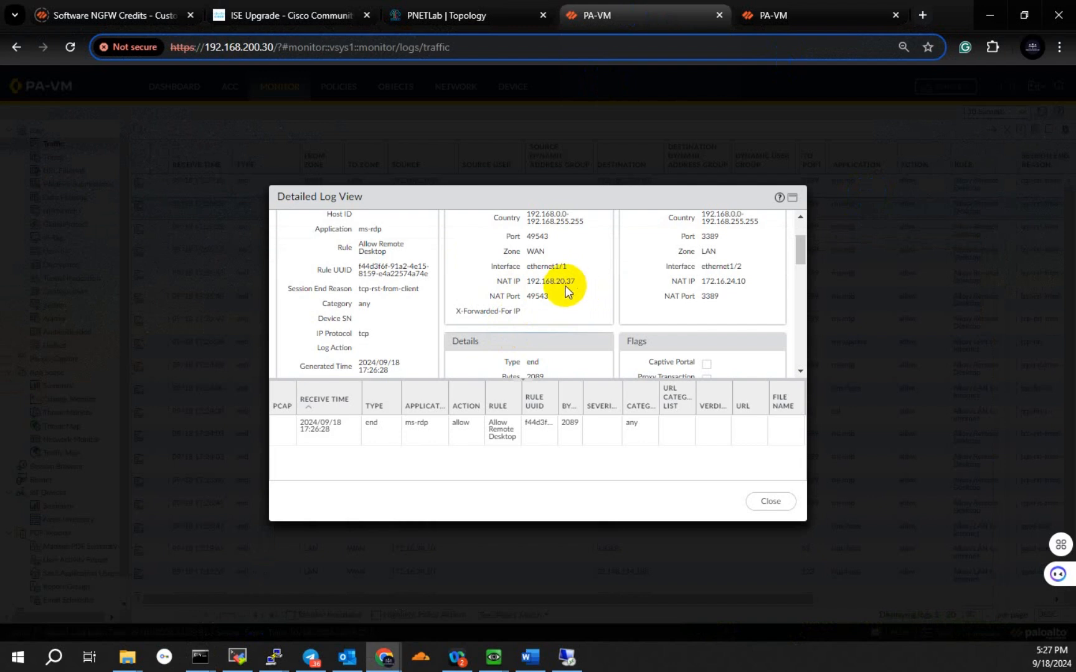
left_click_drag(524, 286, 581, 281)
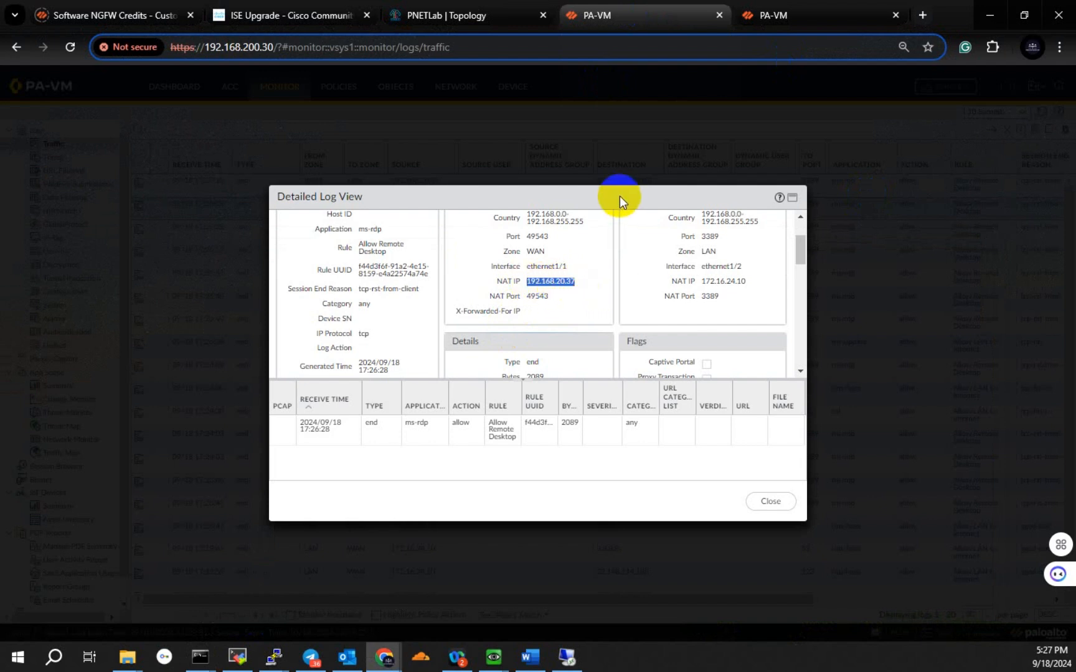